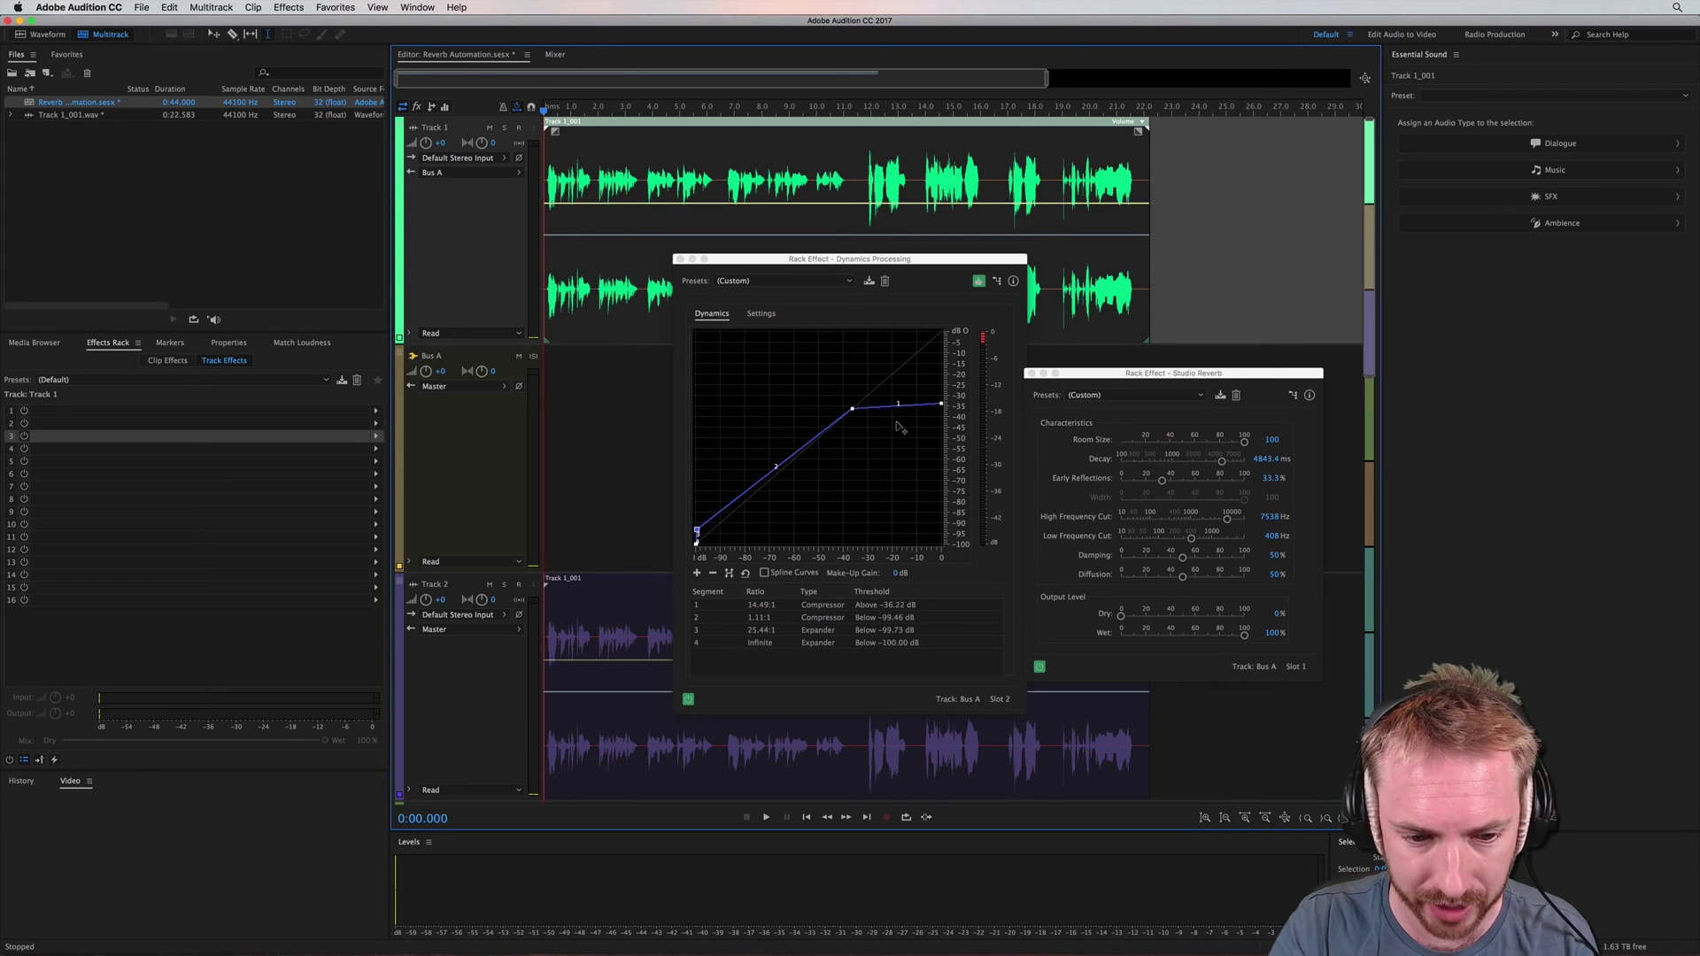
# - Play the session once, then bring forward Bus A's Studio Reverb settings (100% wet, 0% dry)
pyautogui.press('space')
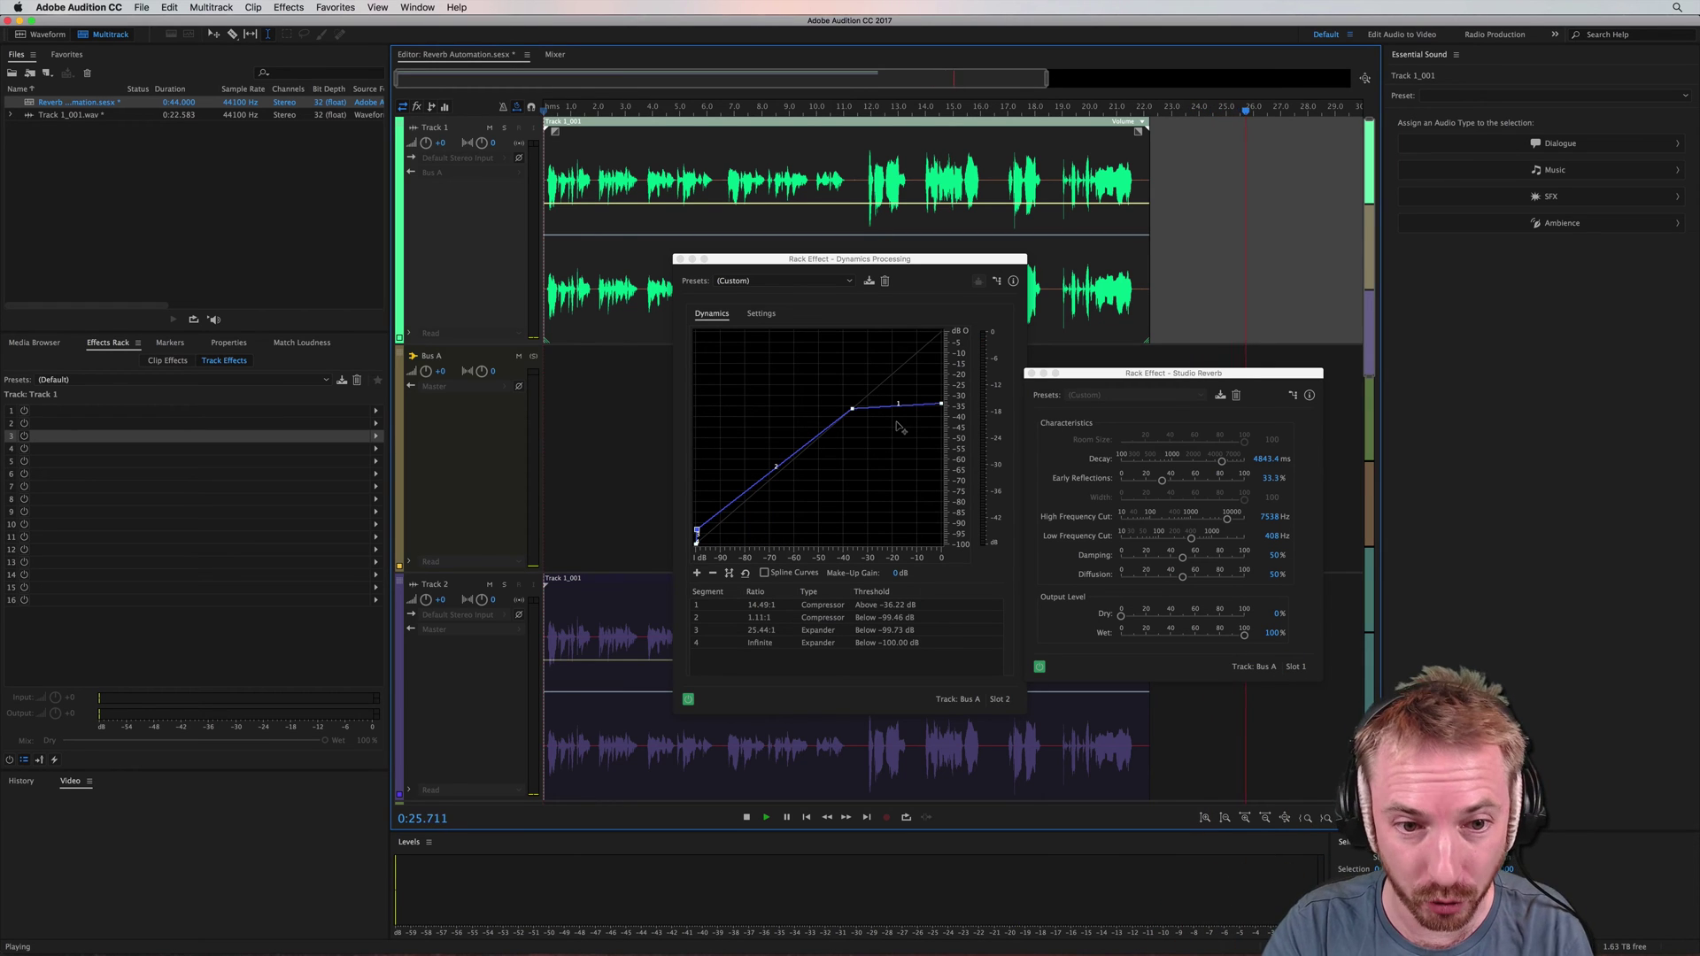
pyautogui.press('space')
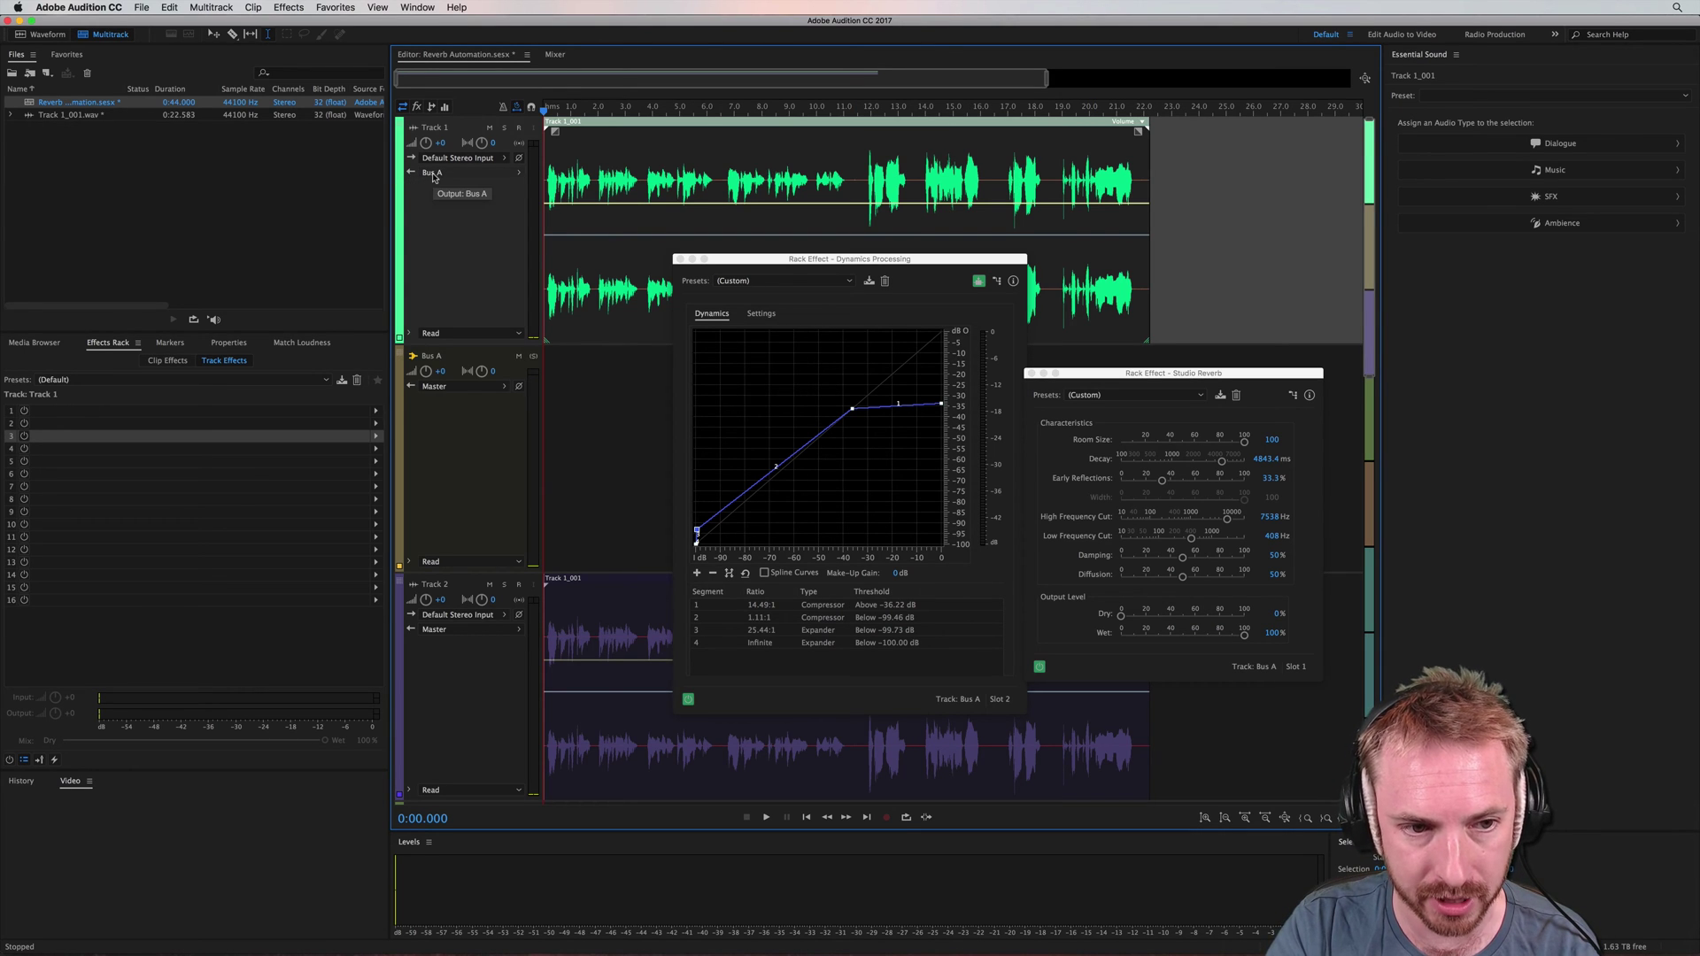
pyautogui.click(546, 396)
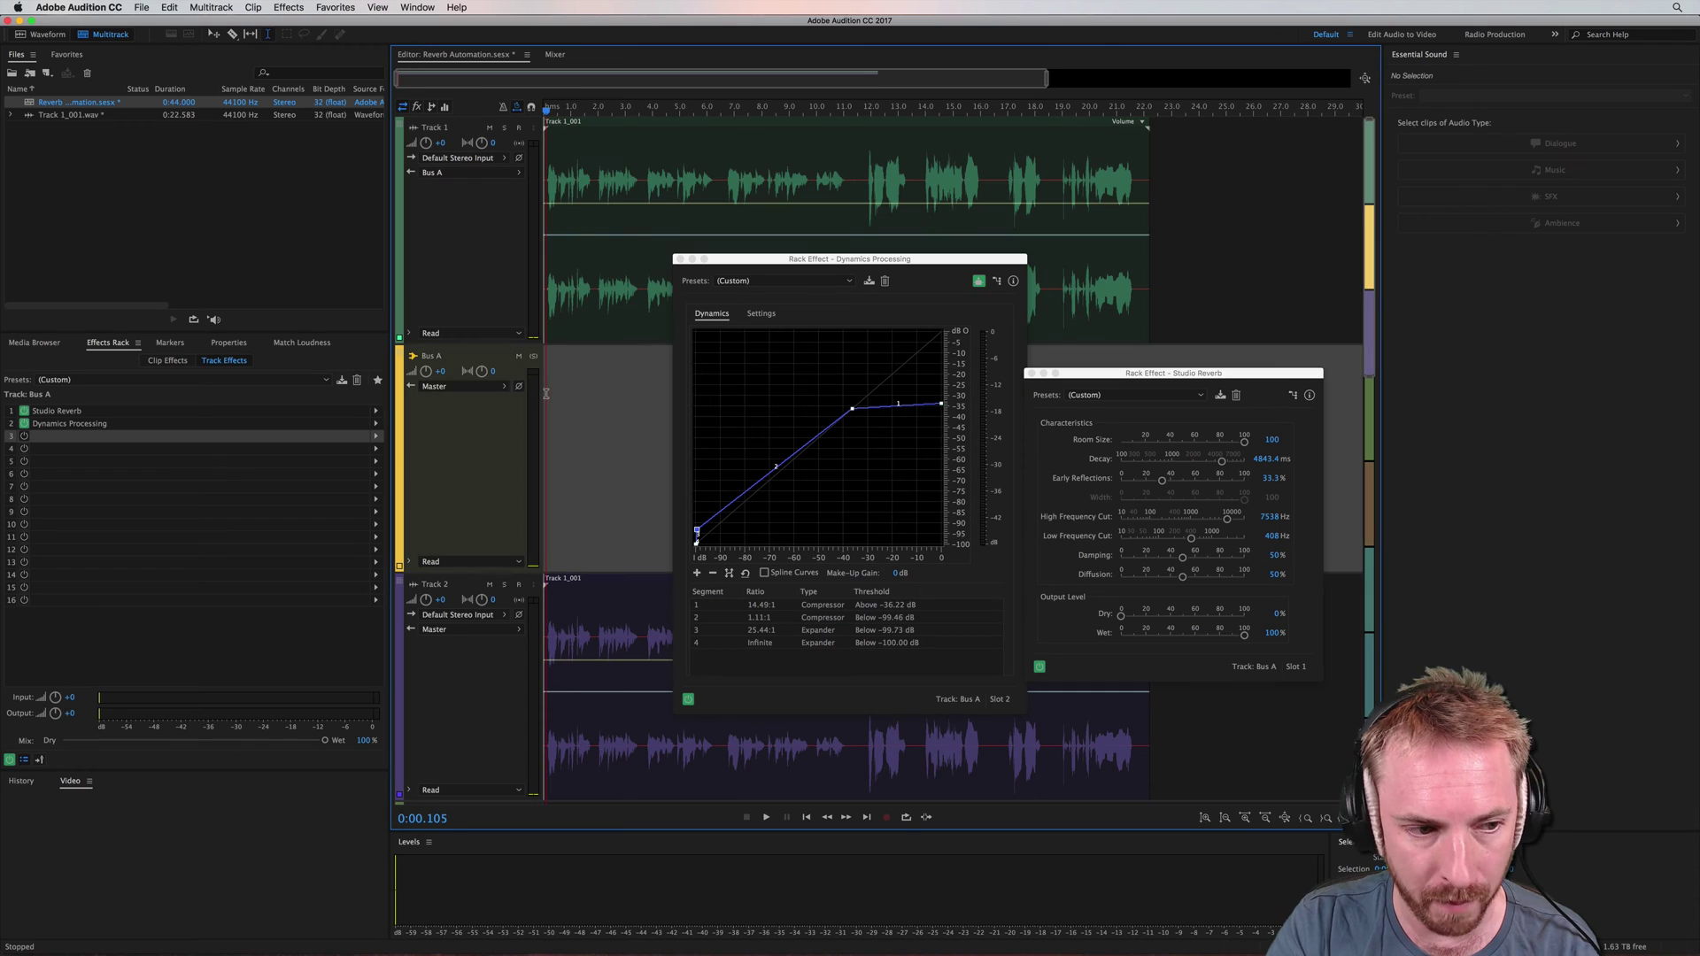
pyautogui.doubleClick(53, 413)
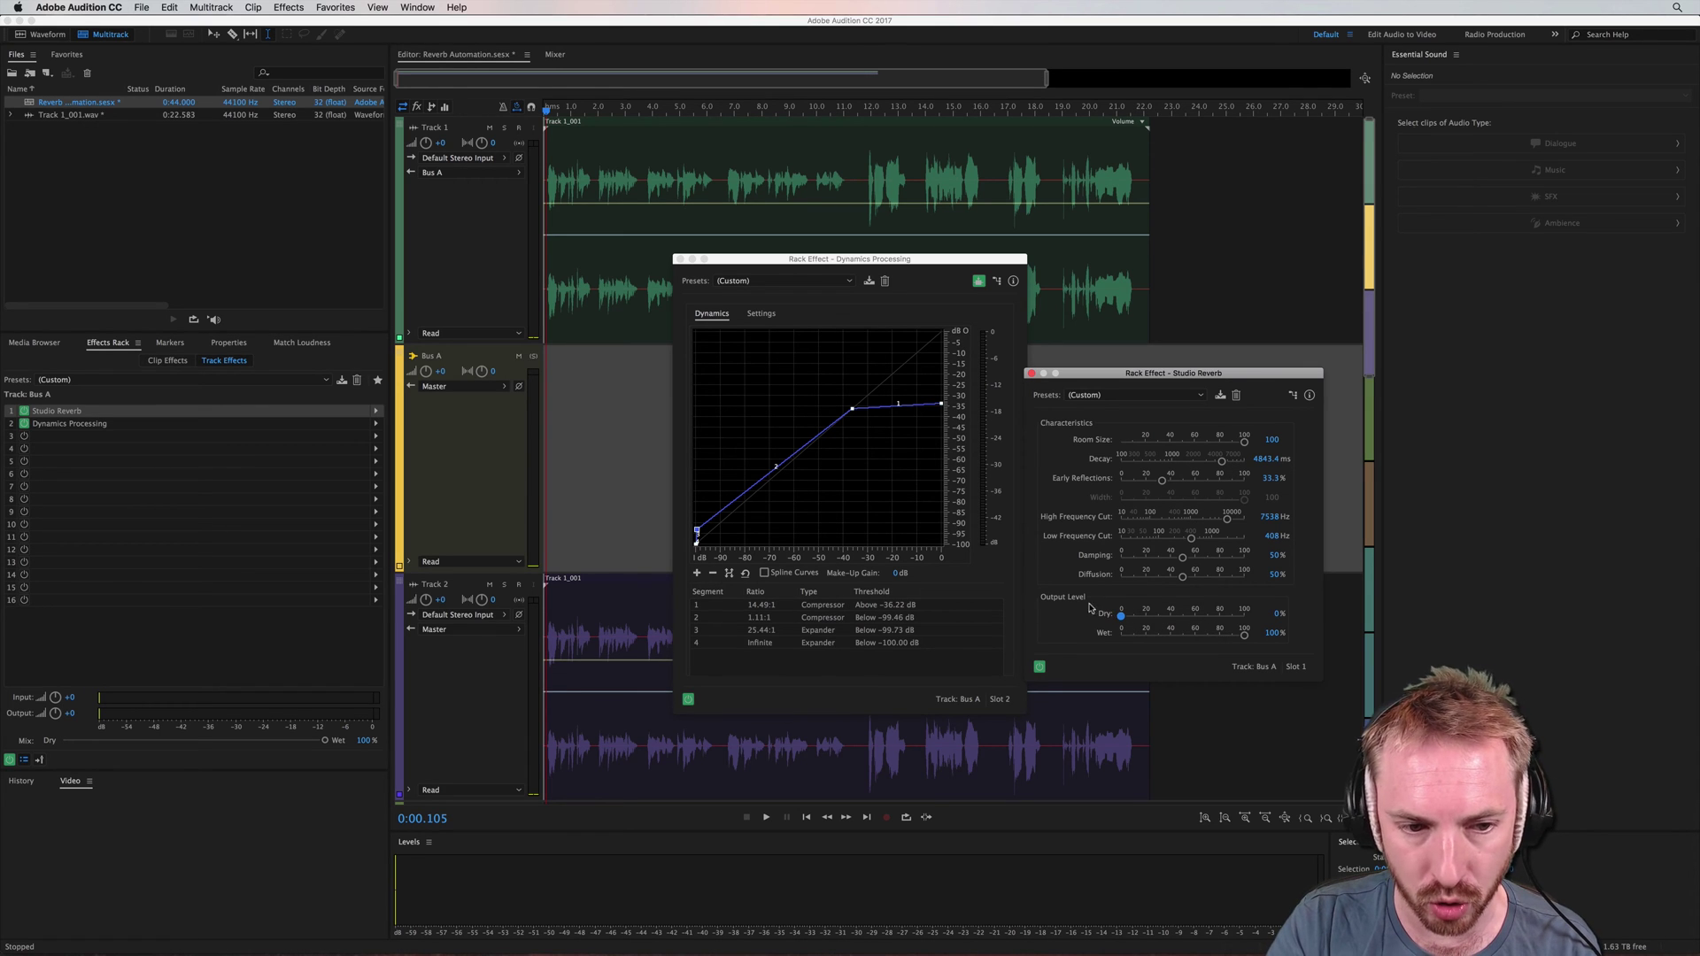
# - Mute Track 2, select Track 1 and play it alone with its reverb
pyautogui.click(534, 358)
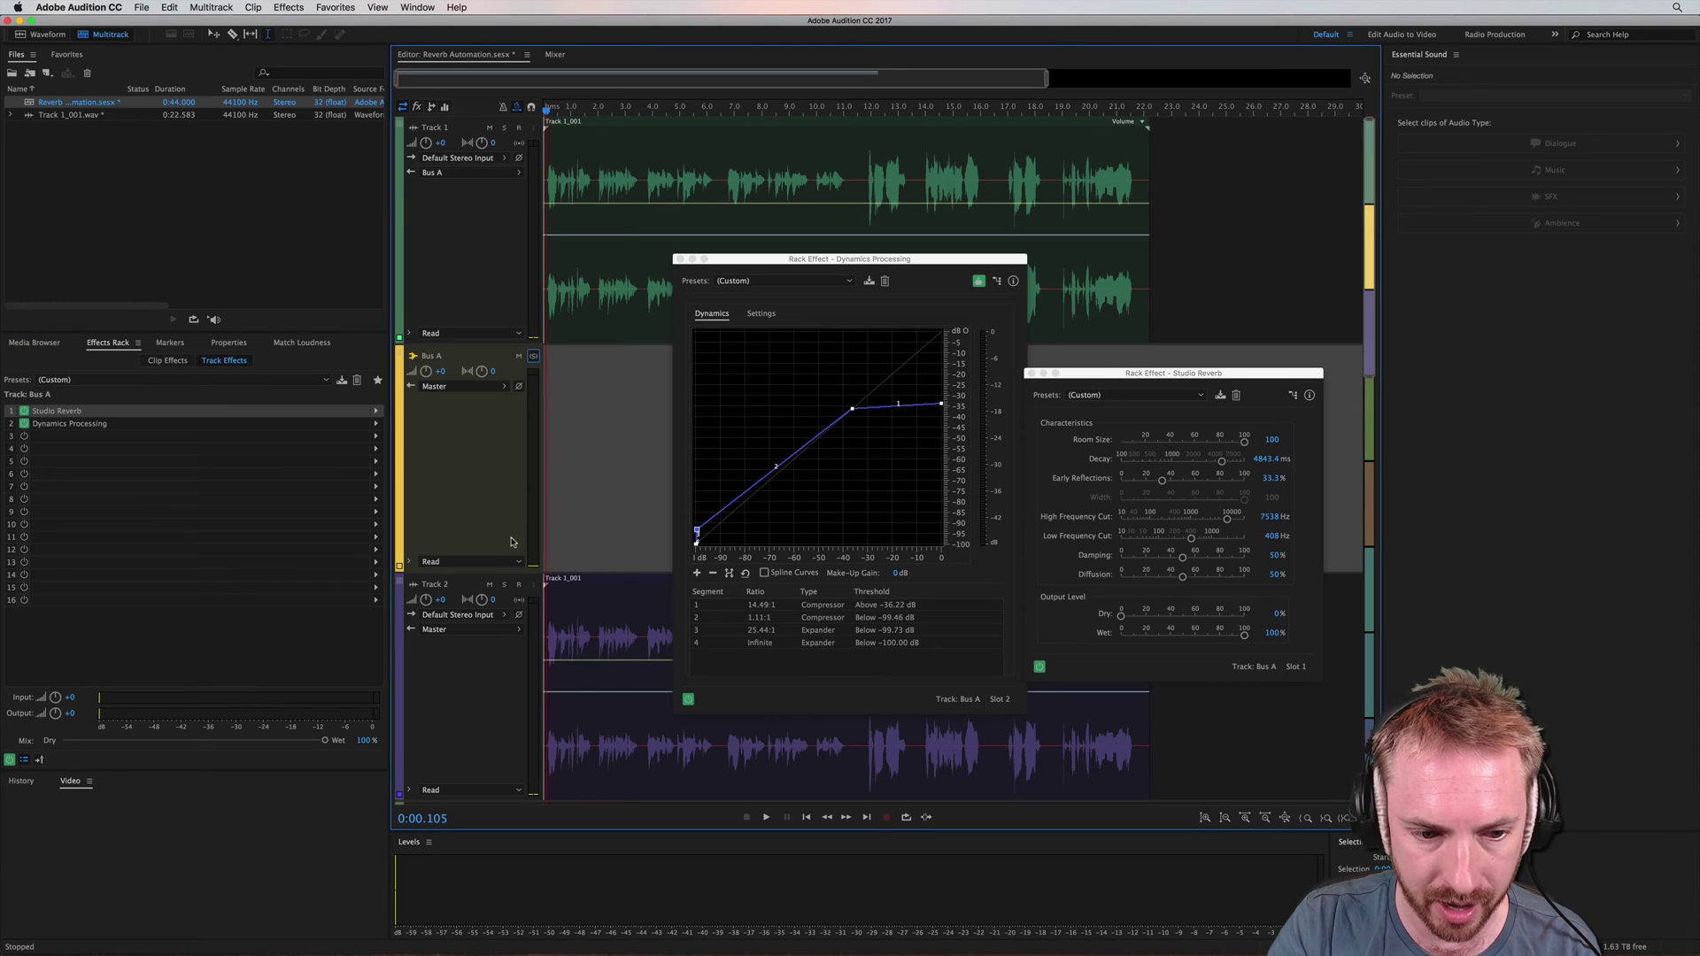
pyautogui.click(490, 585)
pyautogui.click(490, 132)
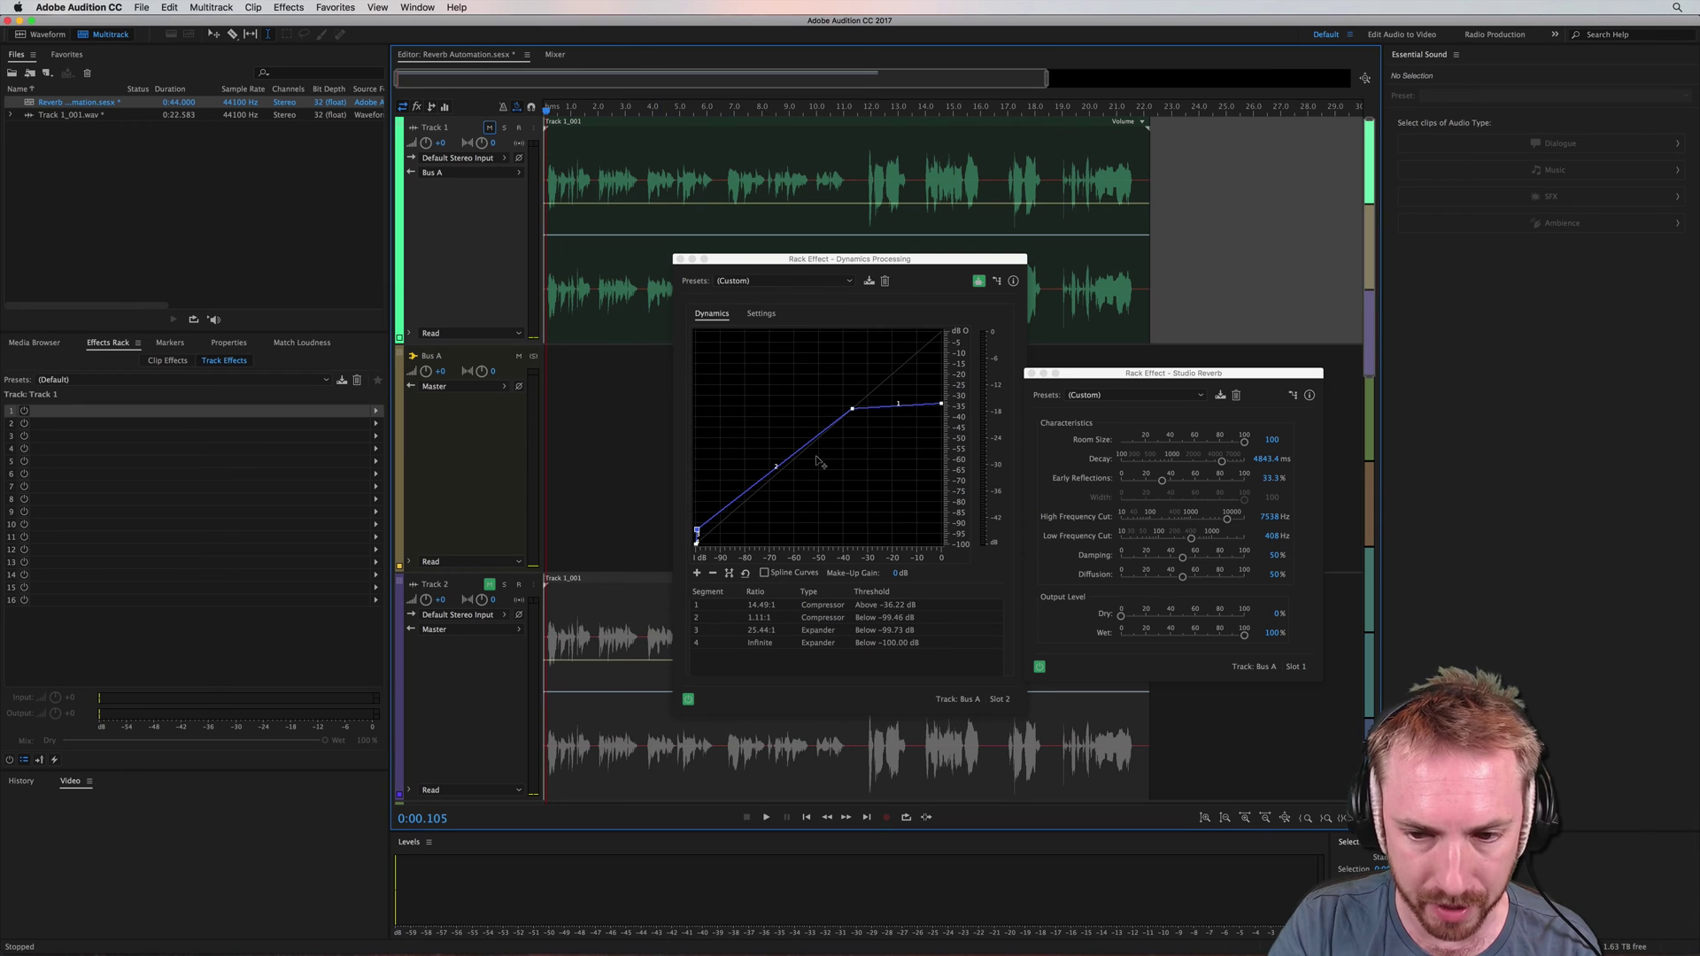
pyautogui.press('space')
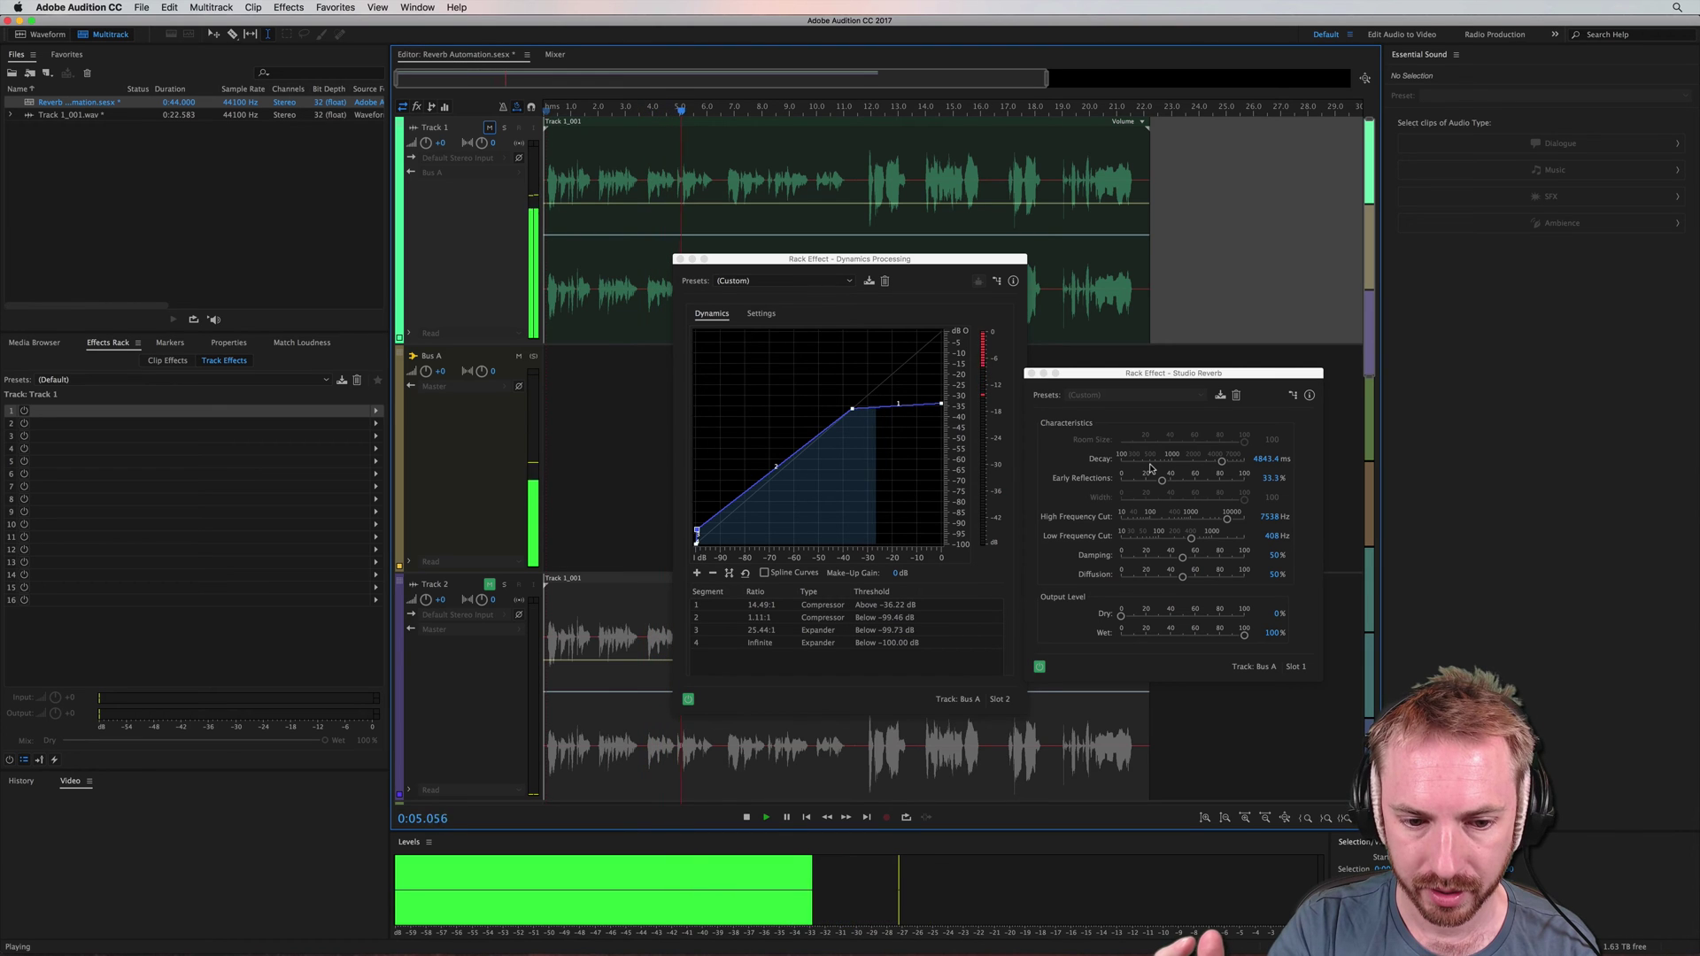
pyautogui.press('space')
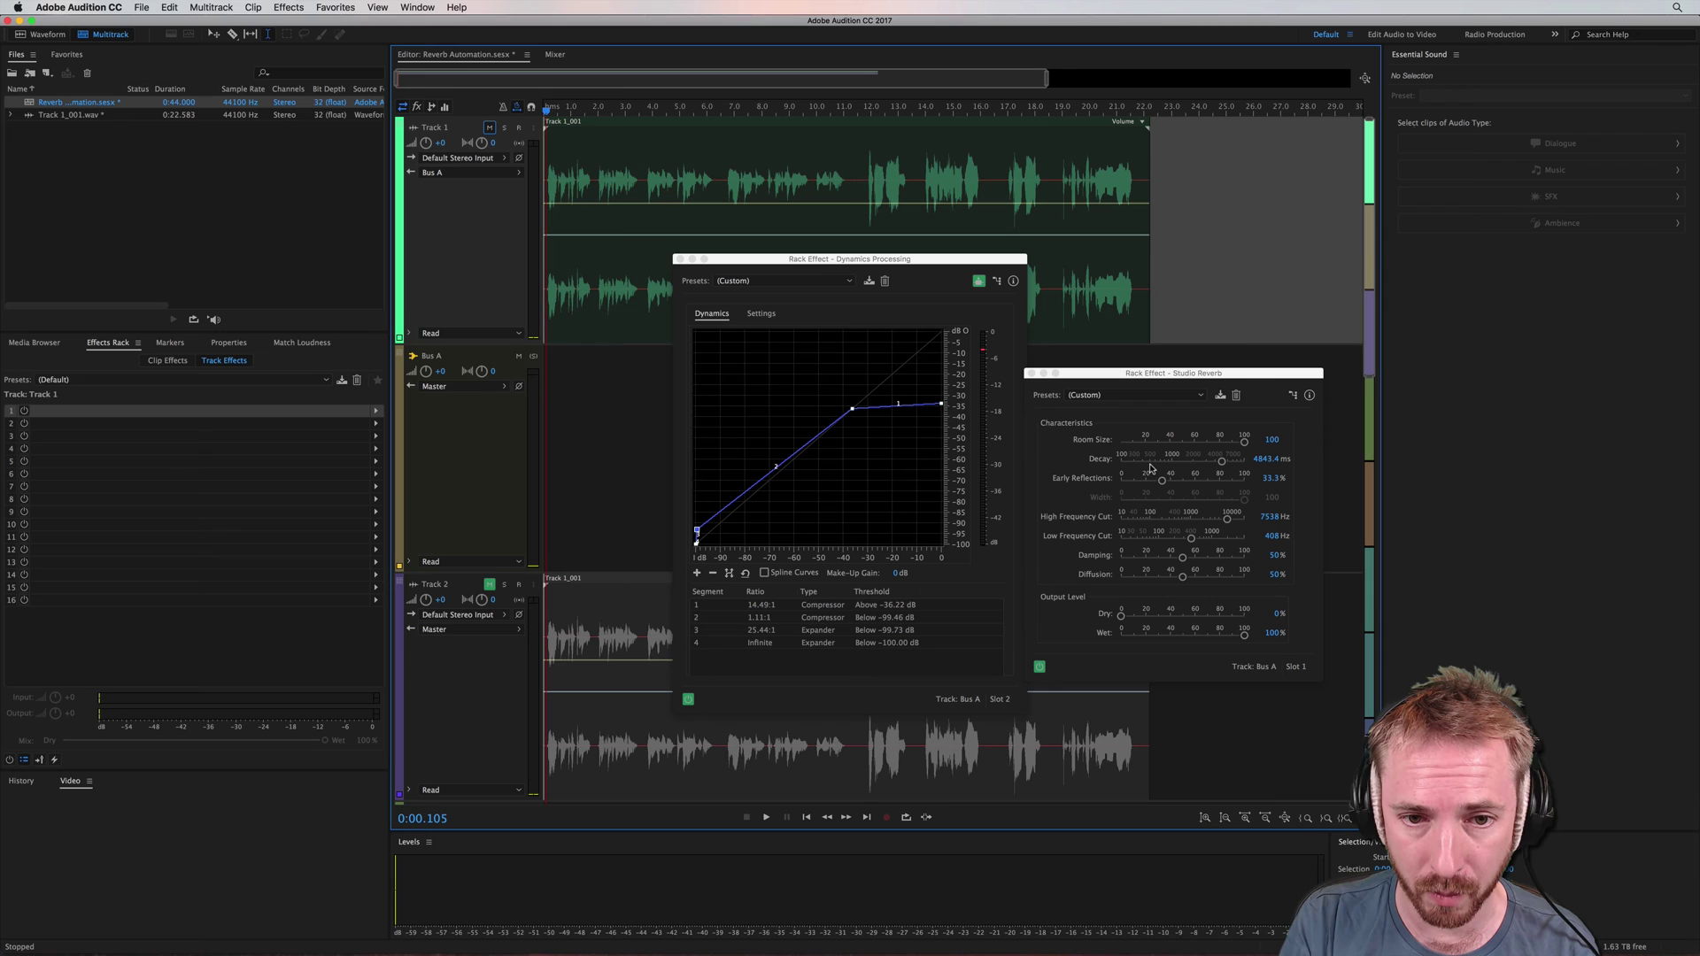
# - Play Track 1 again from the 14-second point
pyautogui.click(921, 110)
pyautogui.press('space')
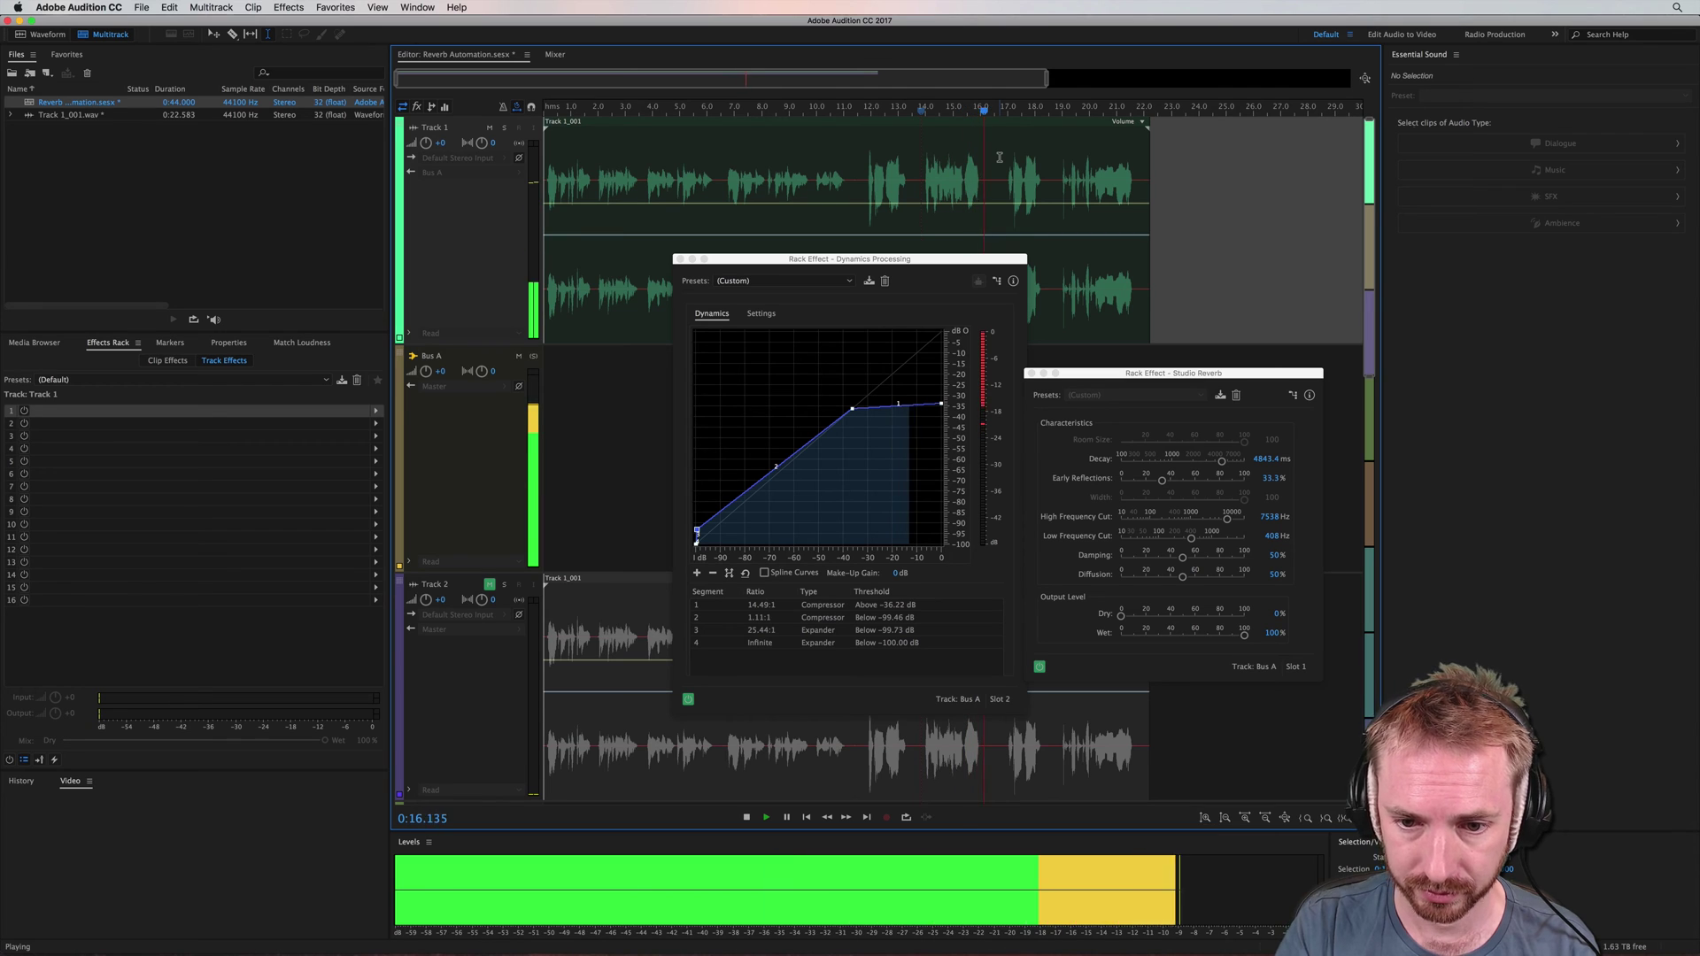
pyautogui.press('space')
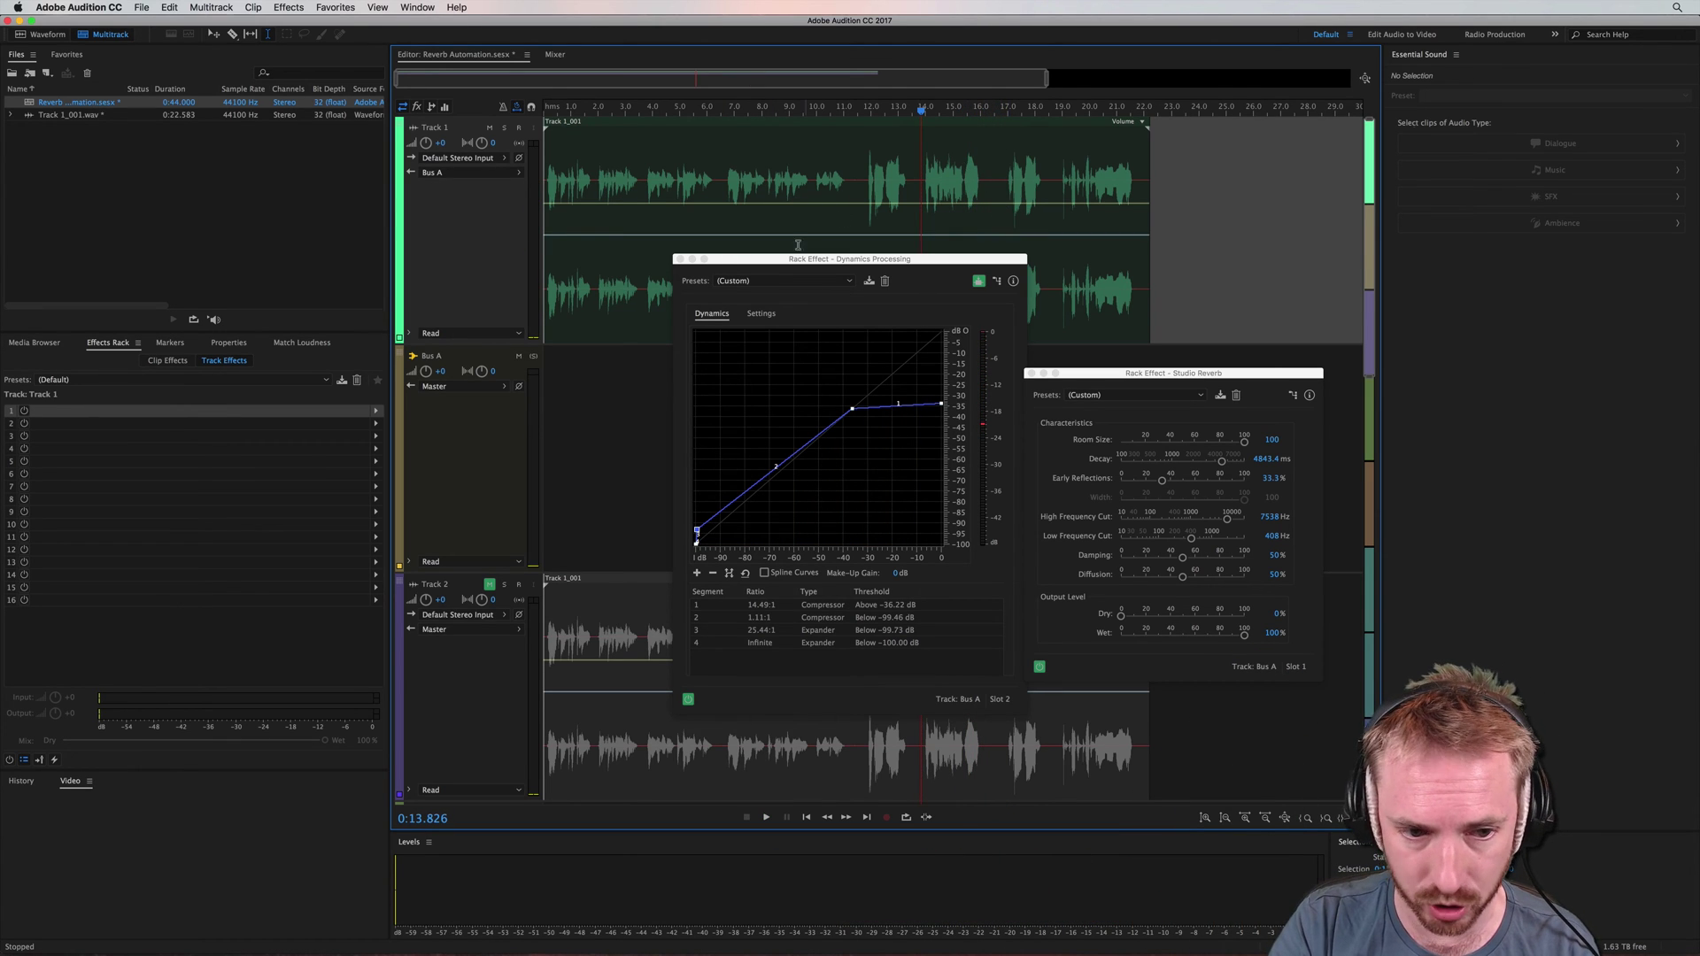
# - Open Bus A's Dynamics Processing and check its side-chain input channel, leaving it unchanged
pyautogui.click(548, 389)
pyautogui.doubleClick(98, 424)
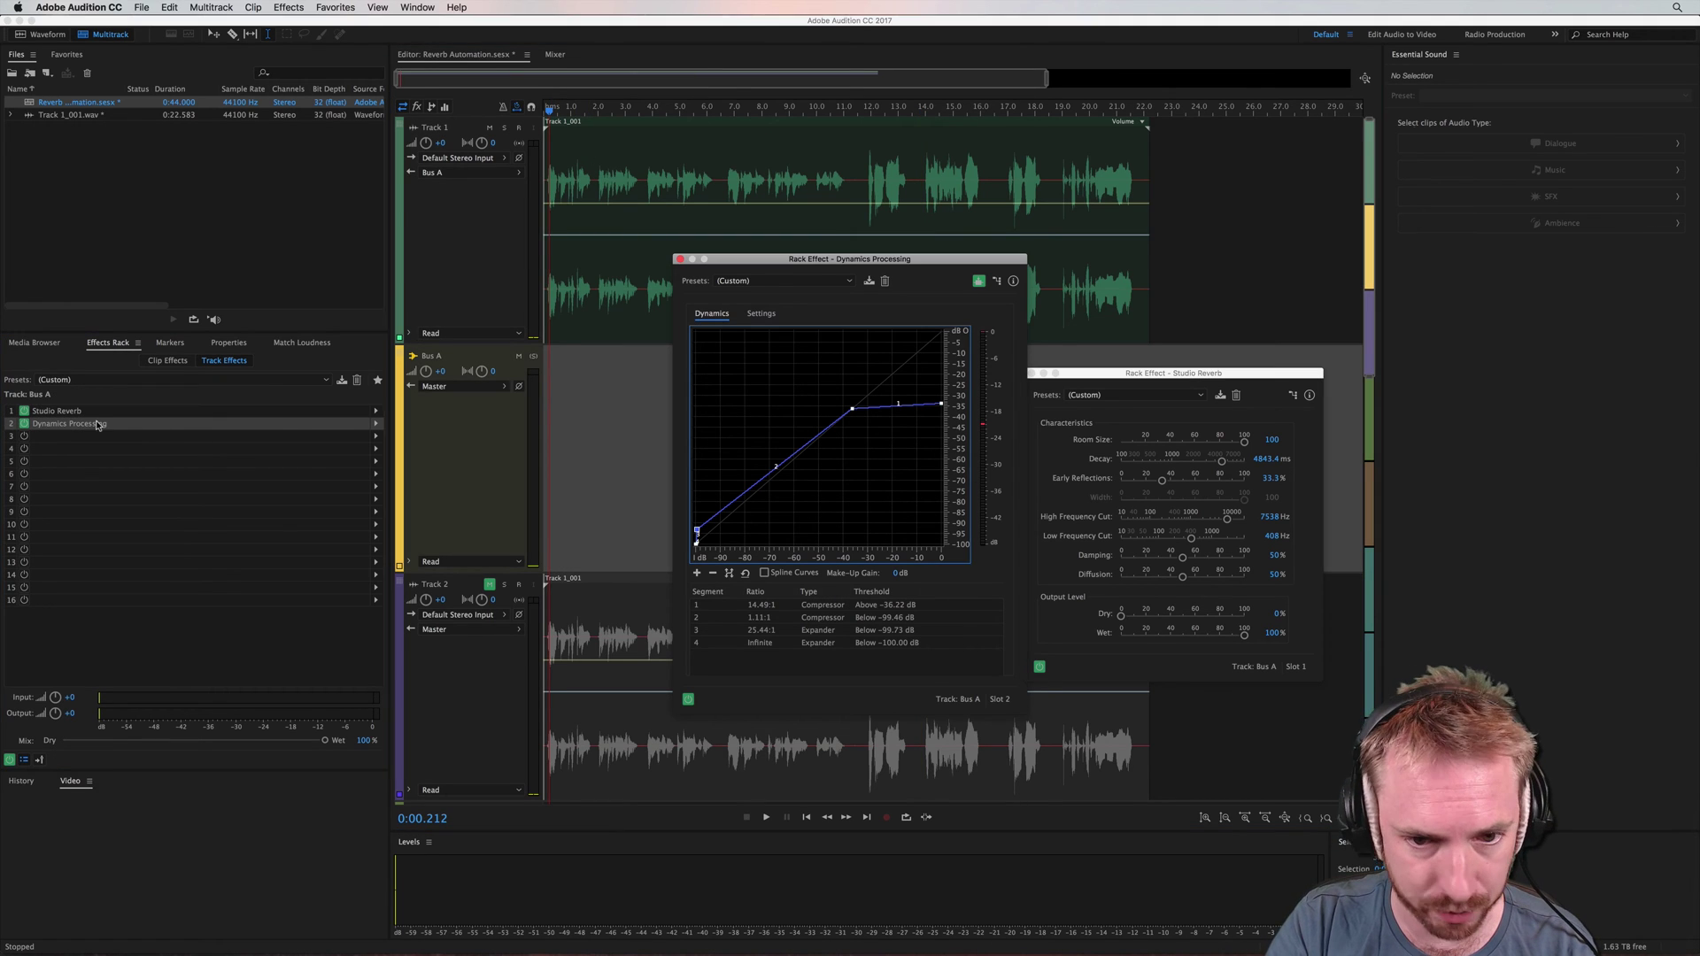
pyautogui.click(978, 281)
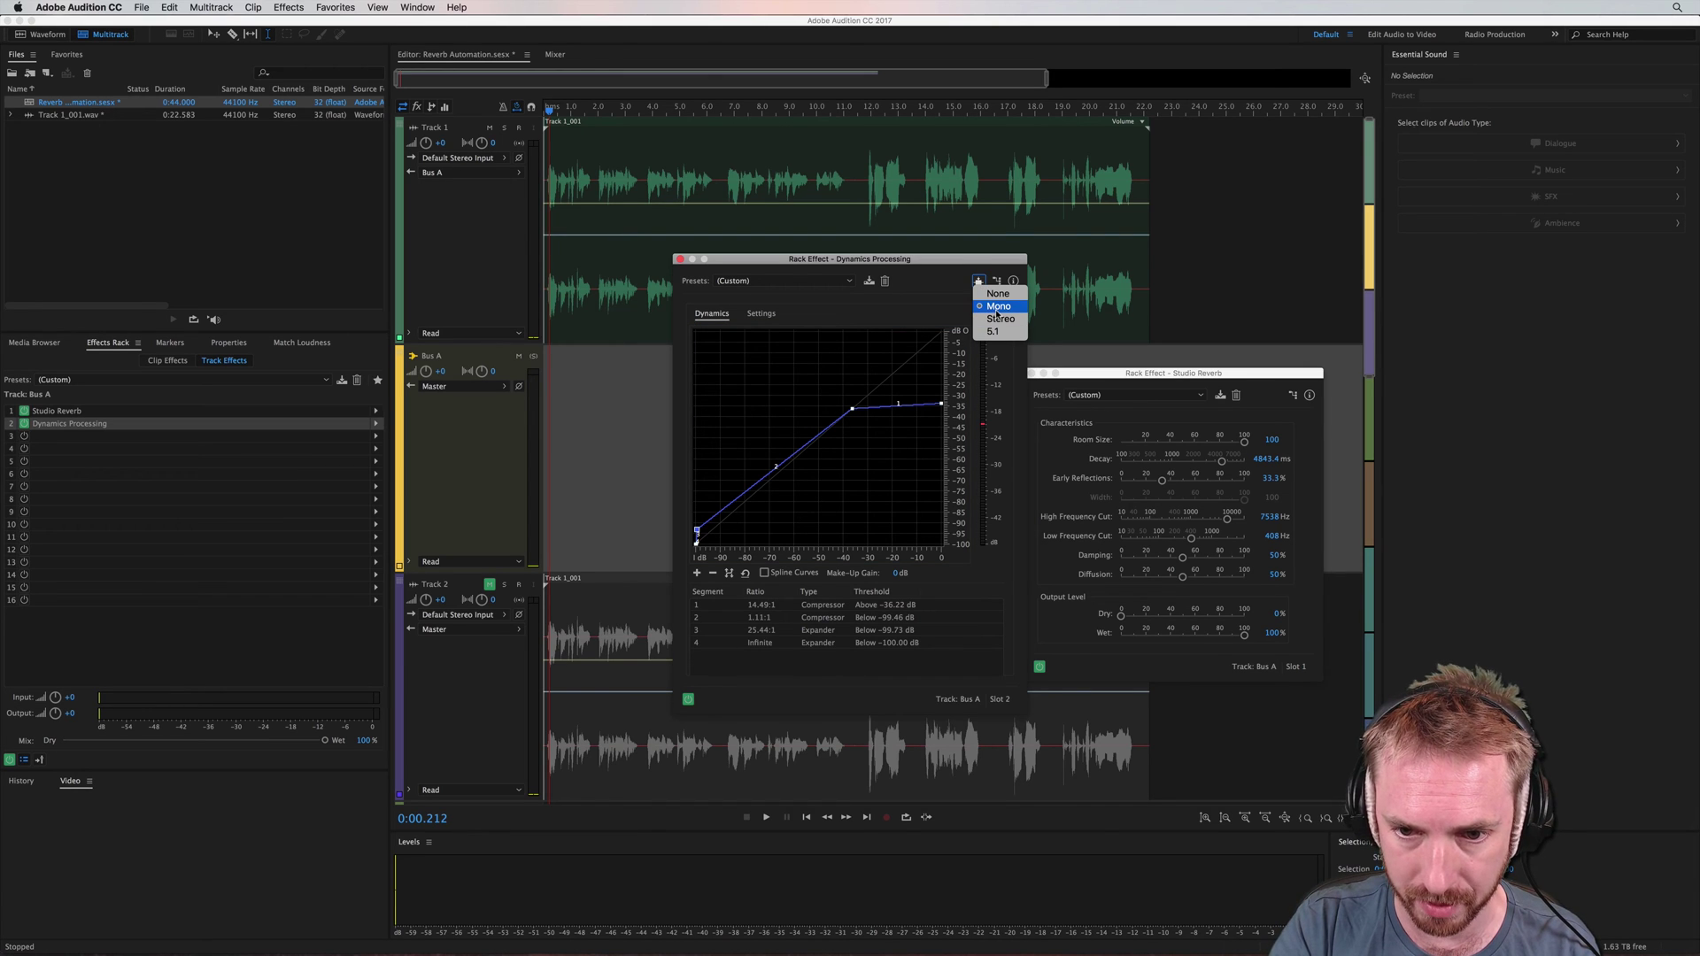
pyautogui.click(948, 278)
# - Show track sends and confirm Track 1's send feeds the Dynamics Processing side-chain
pyautogui.click(431, 106)
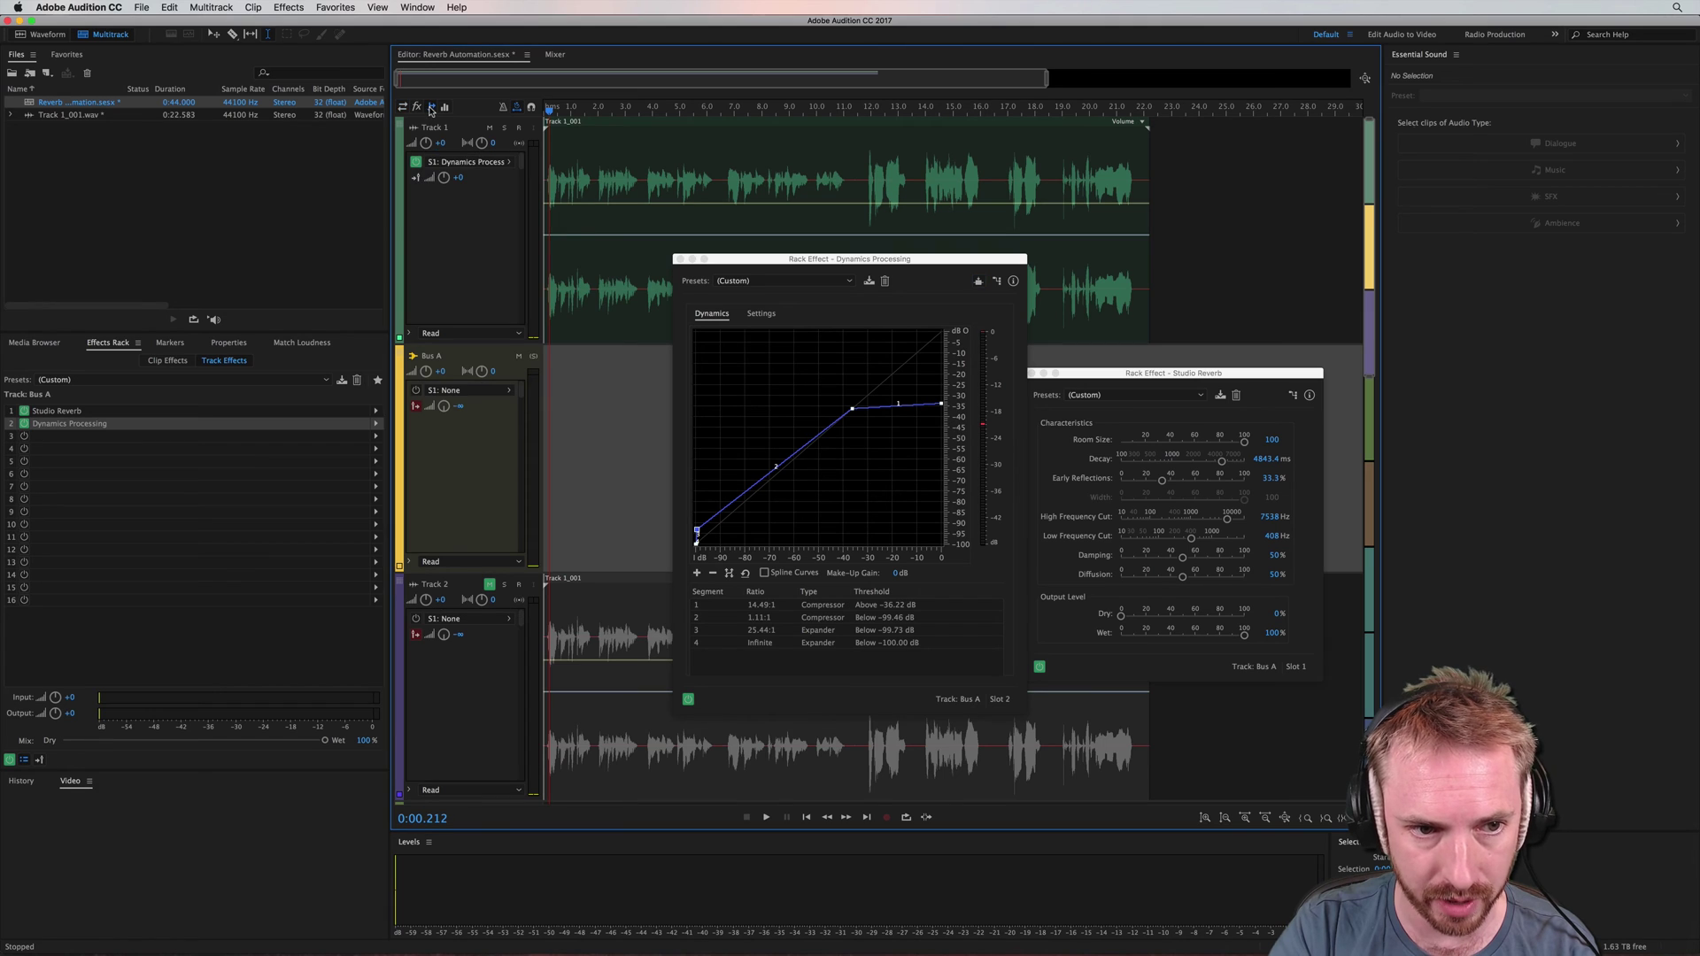
pyautogui.click(507, 164)
pyautogui.moveTo(583, 233)
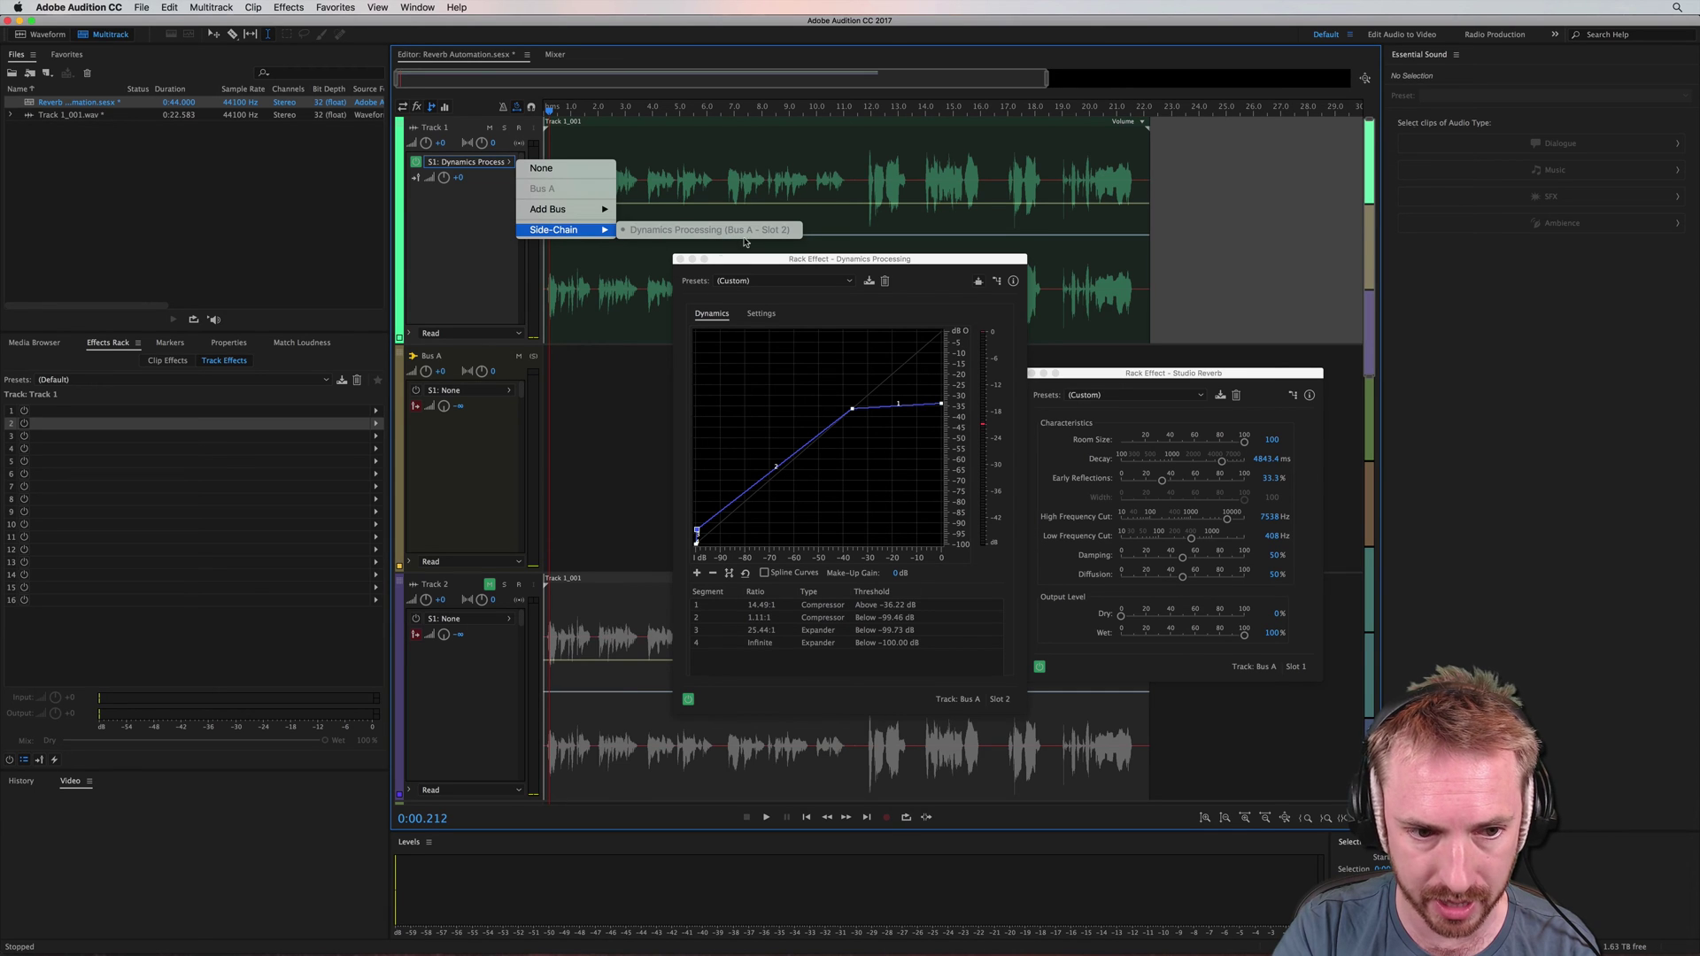
pyautogui.click(546, 392)
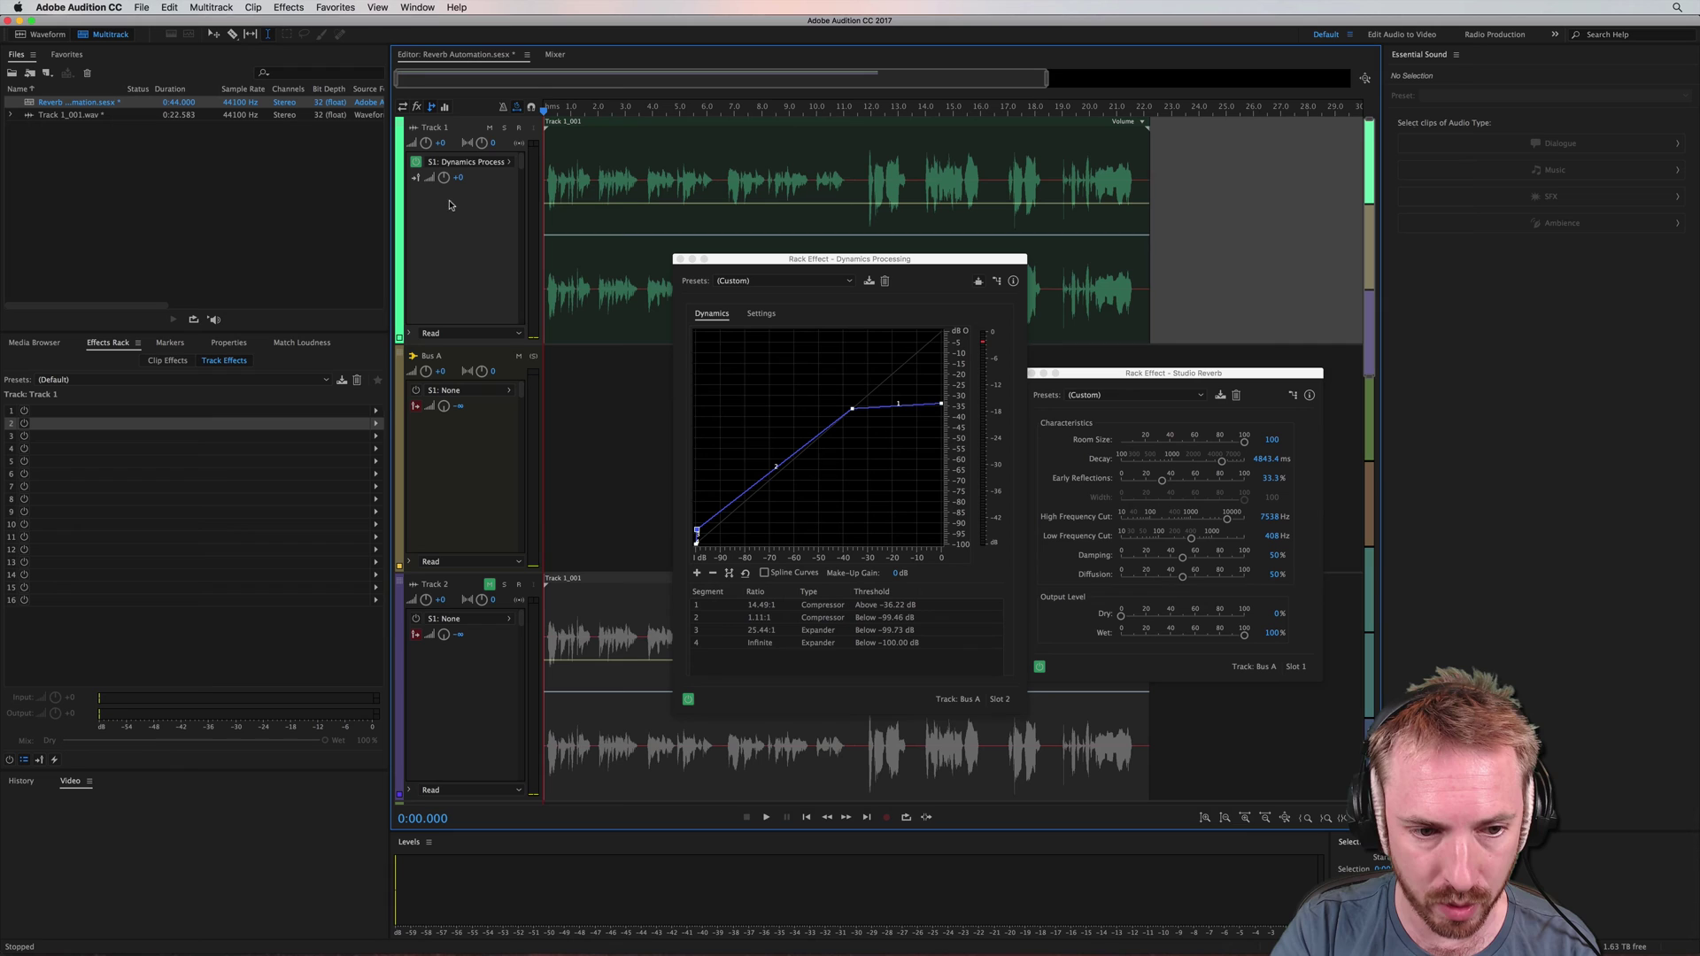
pyautogui.click(493, 591)
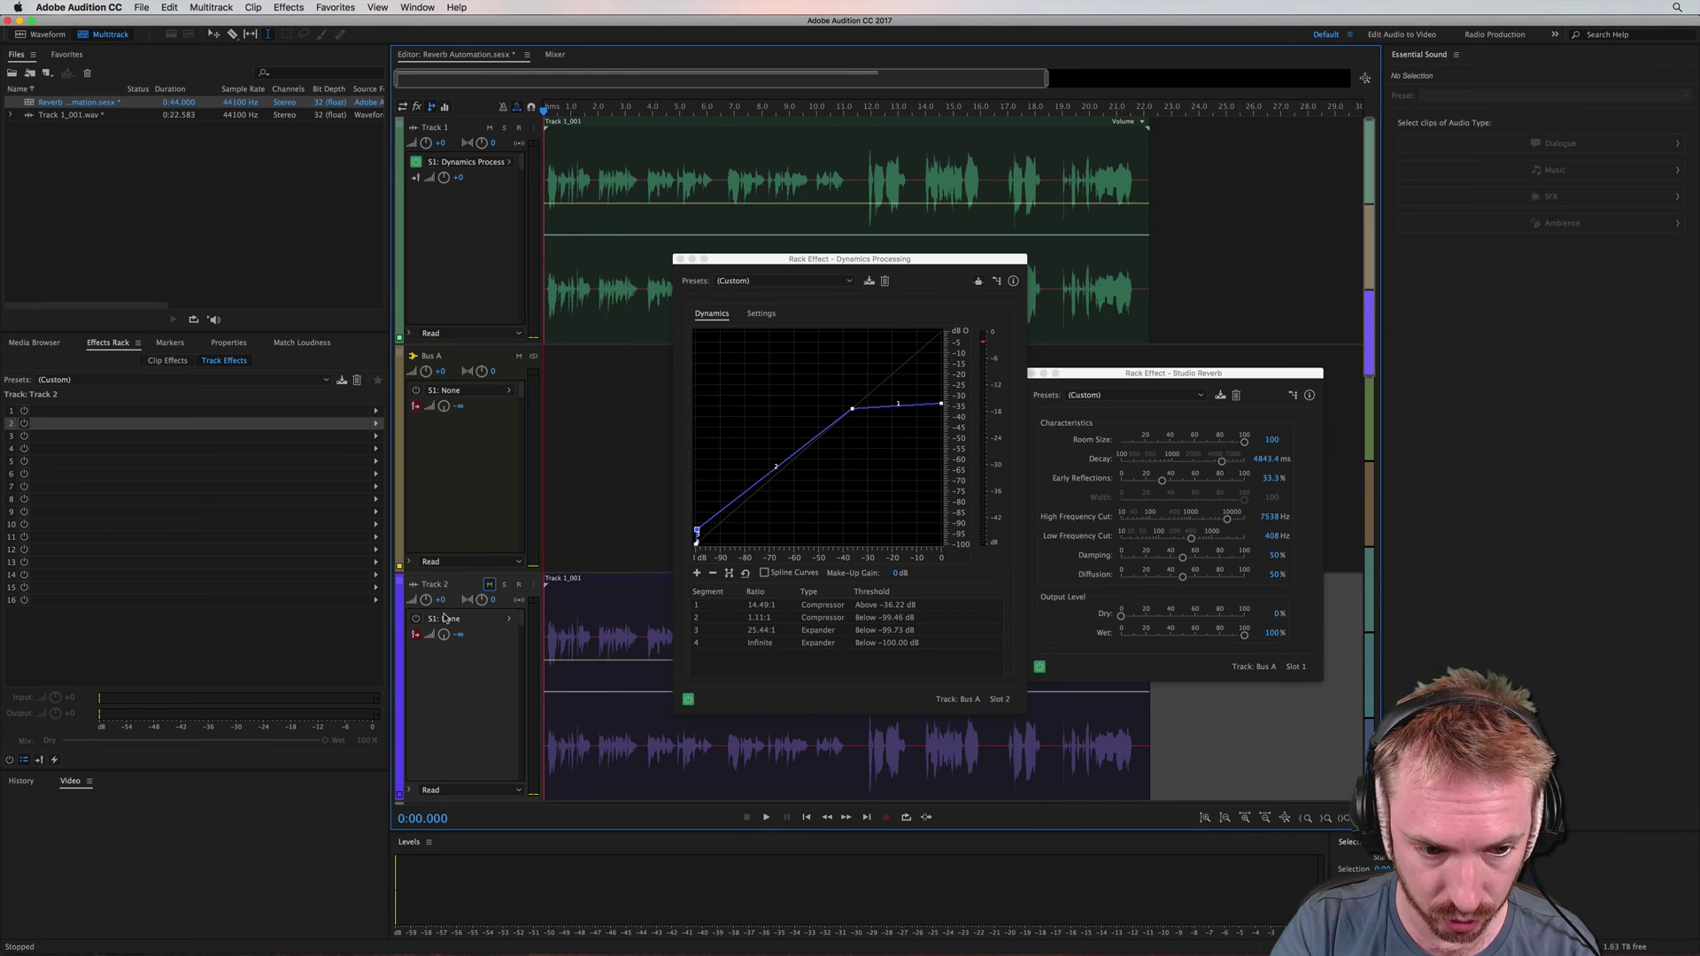
pyautogui.click(503, 585)
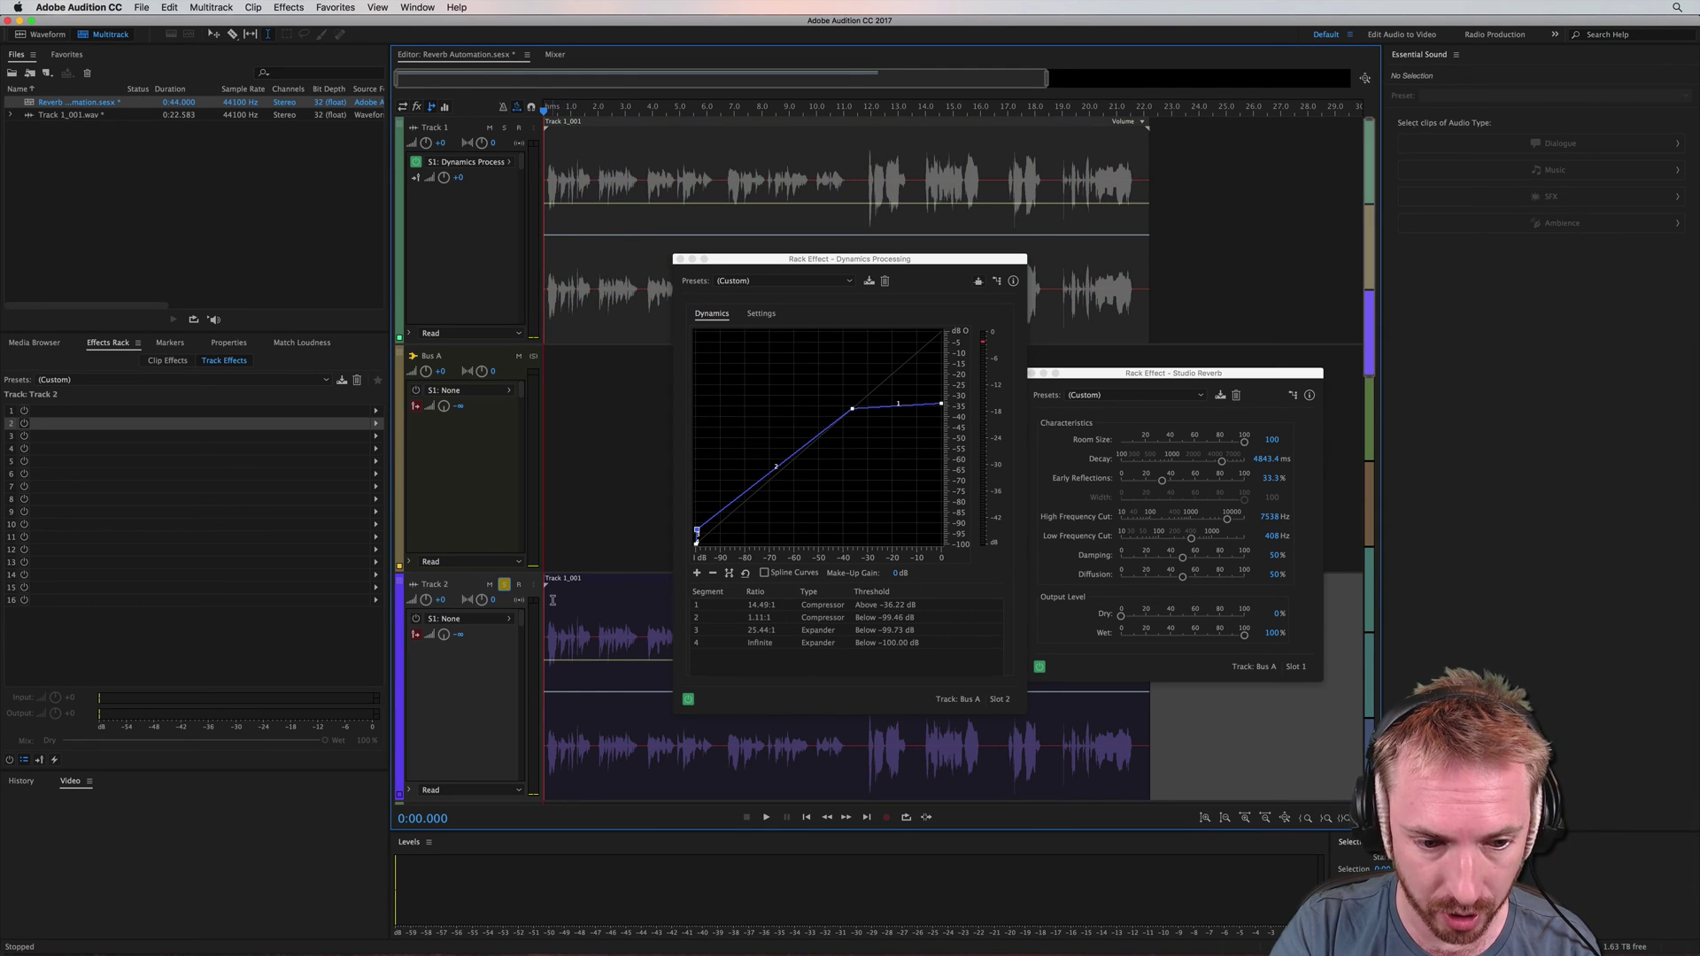
pyautogui.press('space')
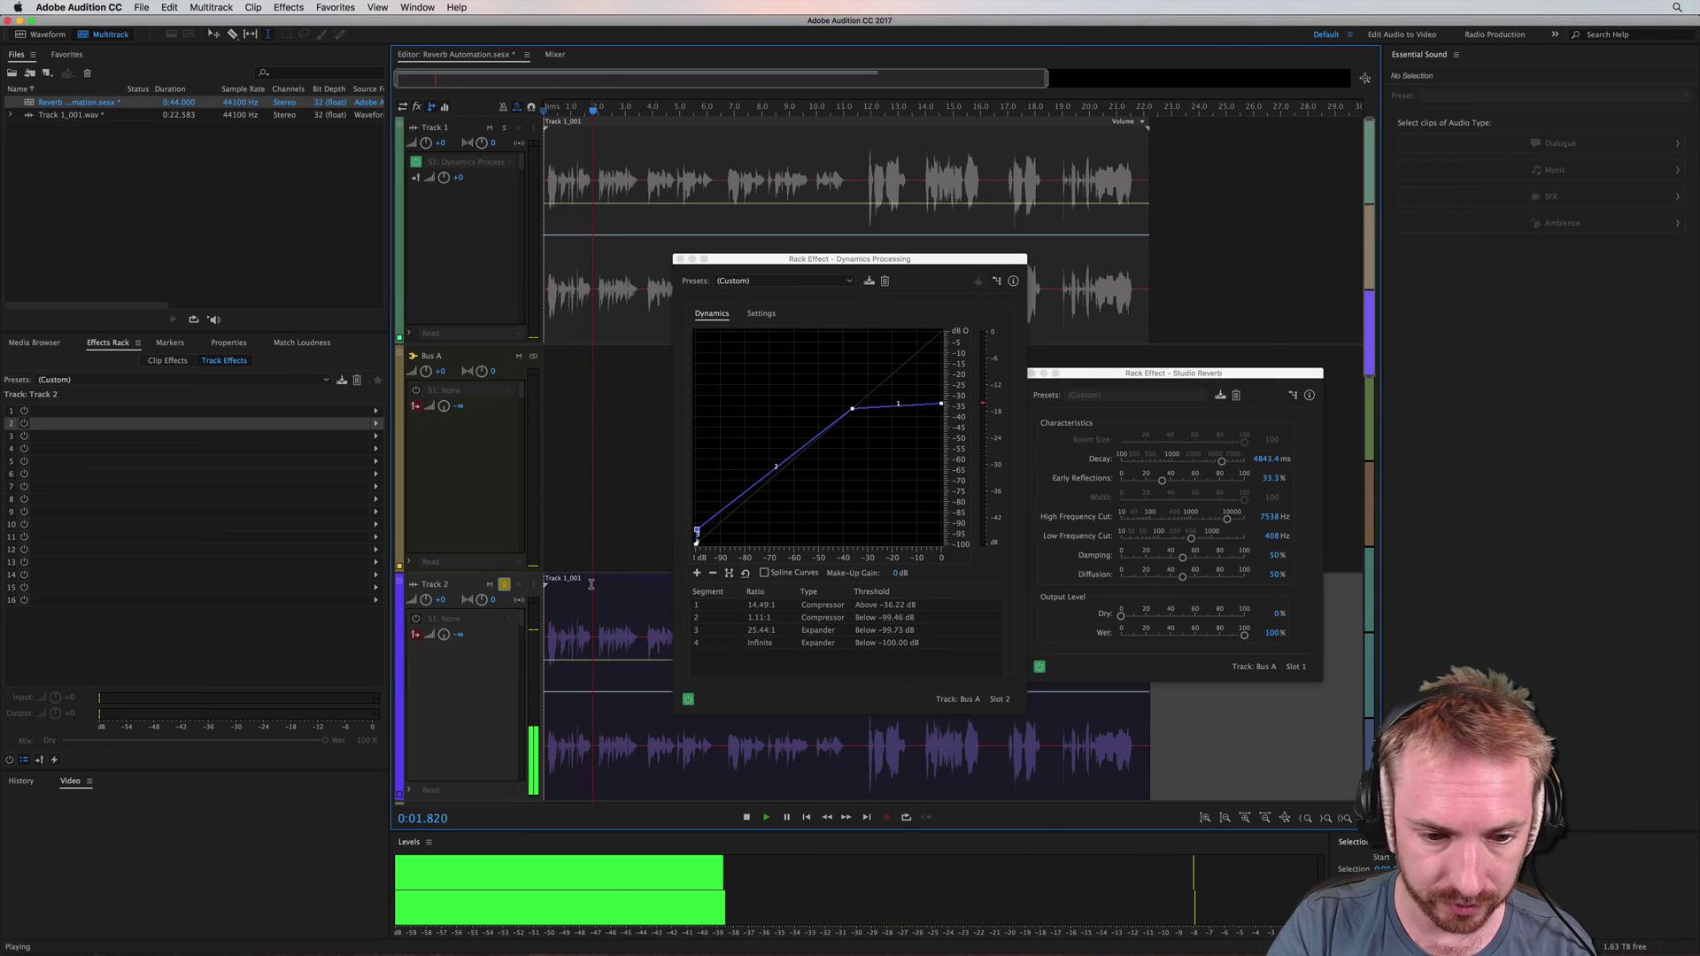
pyautogui.press('space')
pyautogui.click(504, 585)
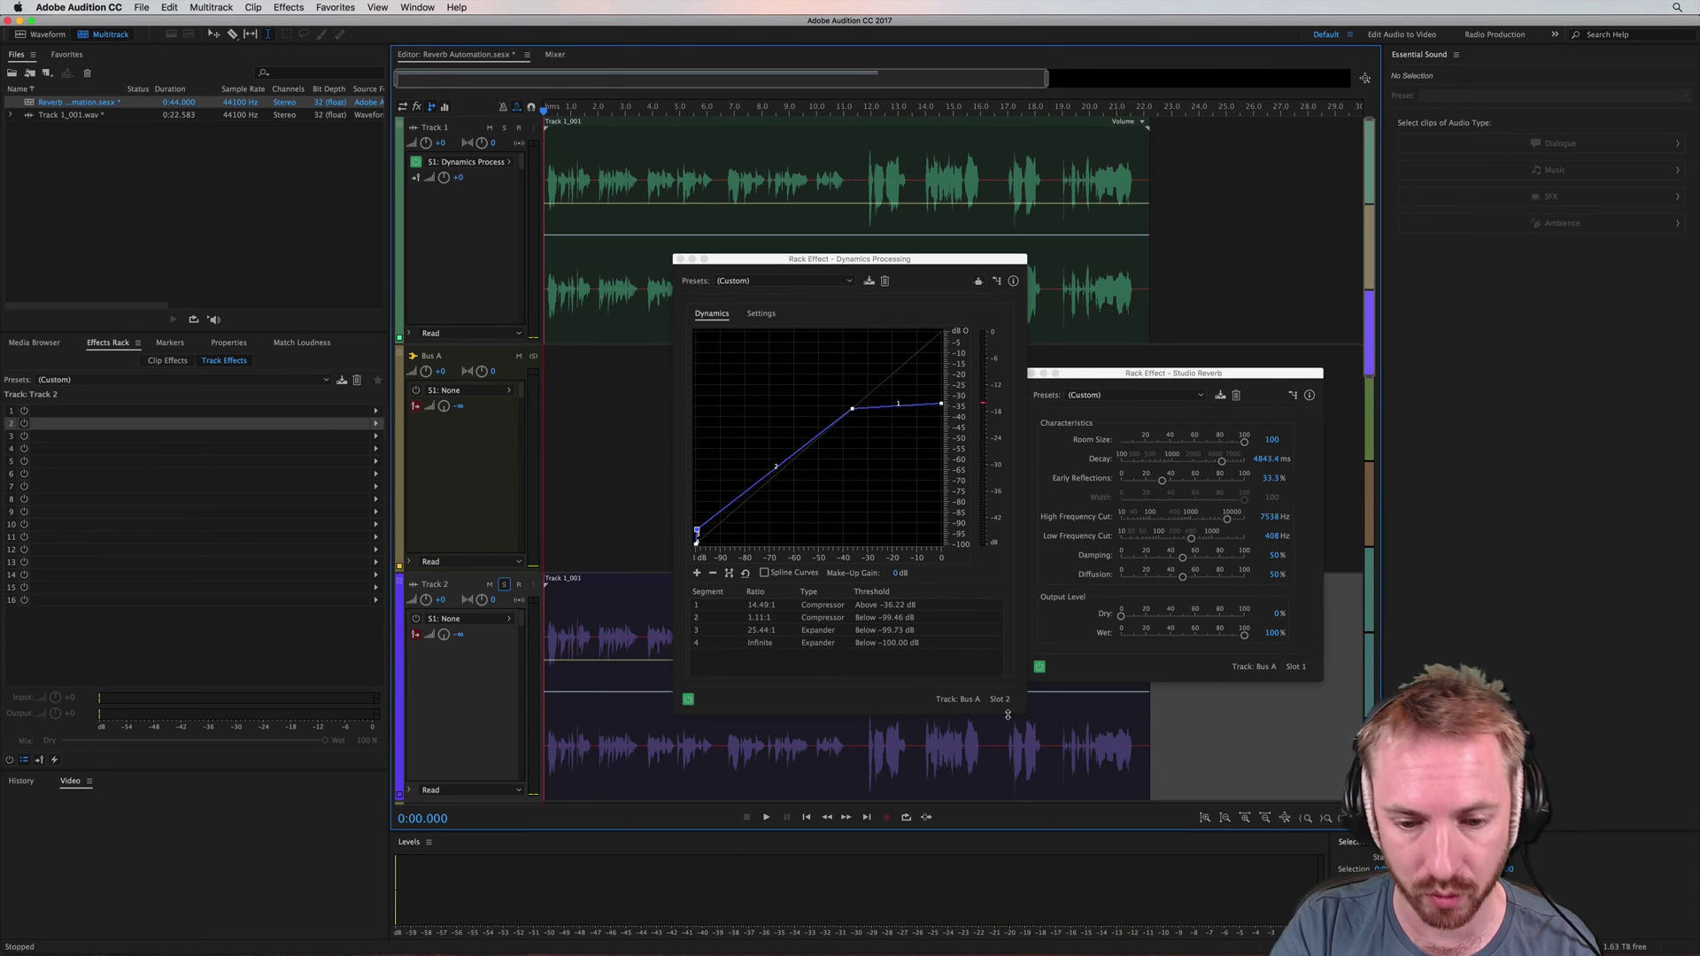
pyautogui.click(863, 758)
pyautogui.press('space')
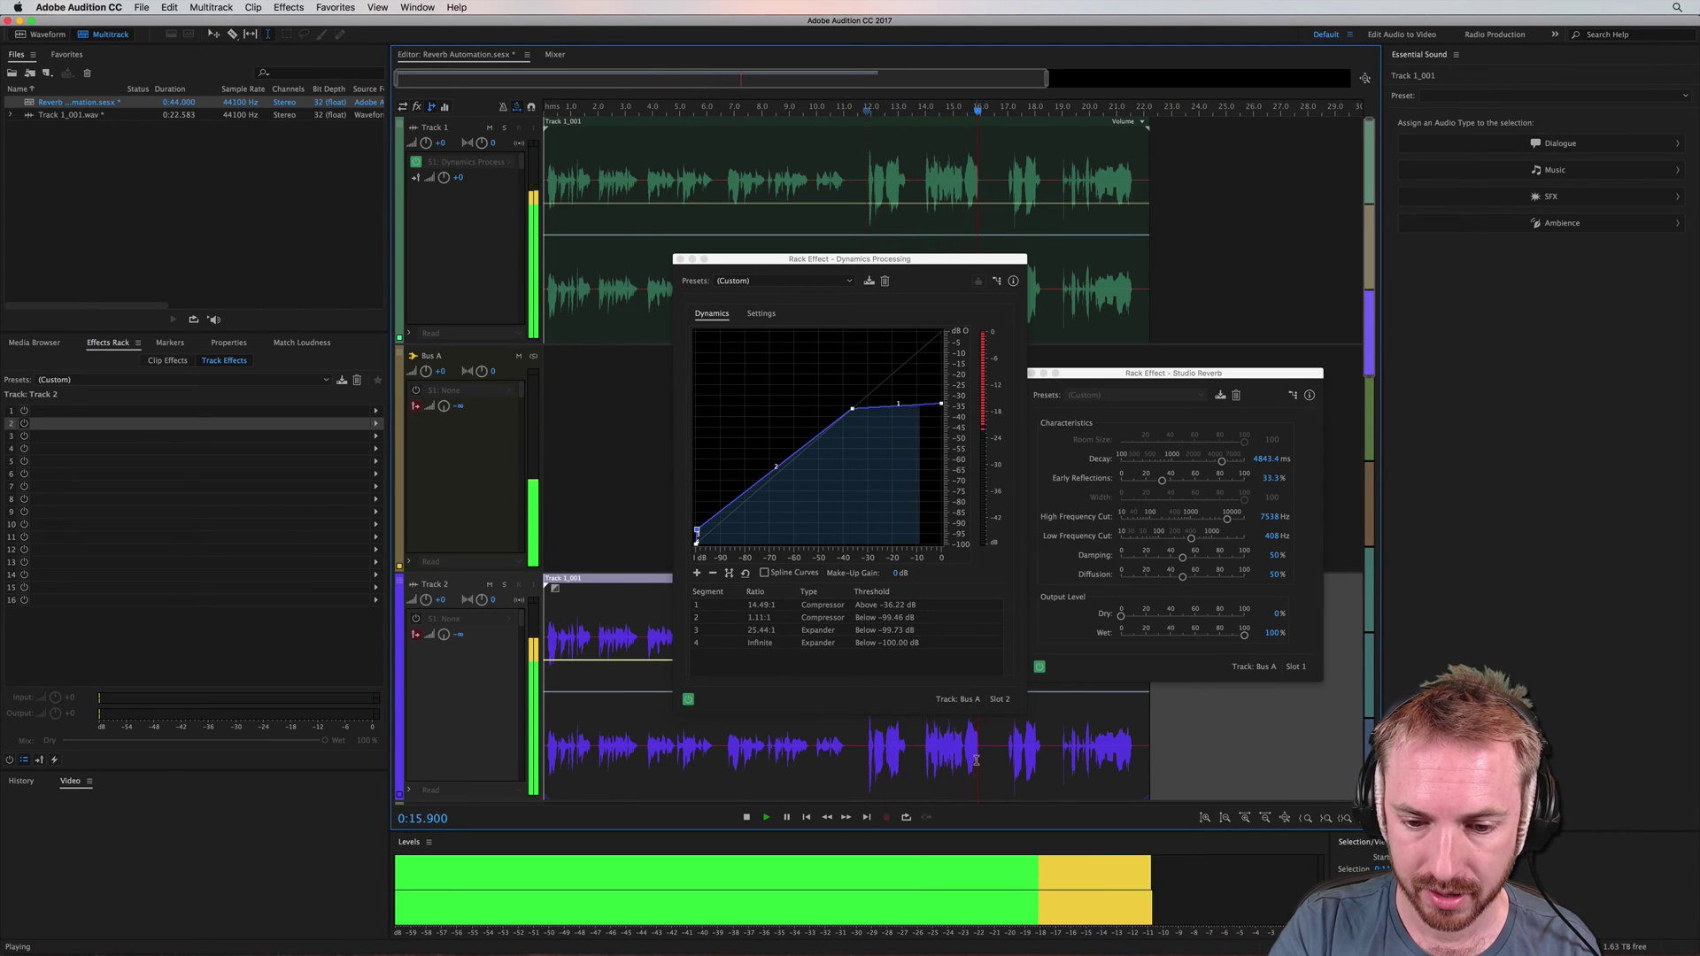
pyautogui.press('space')
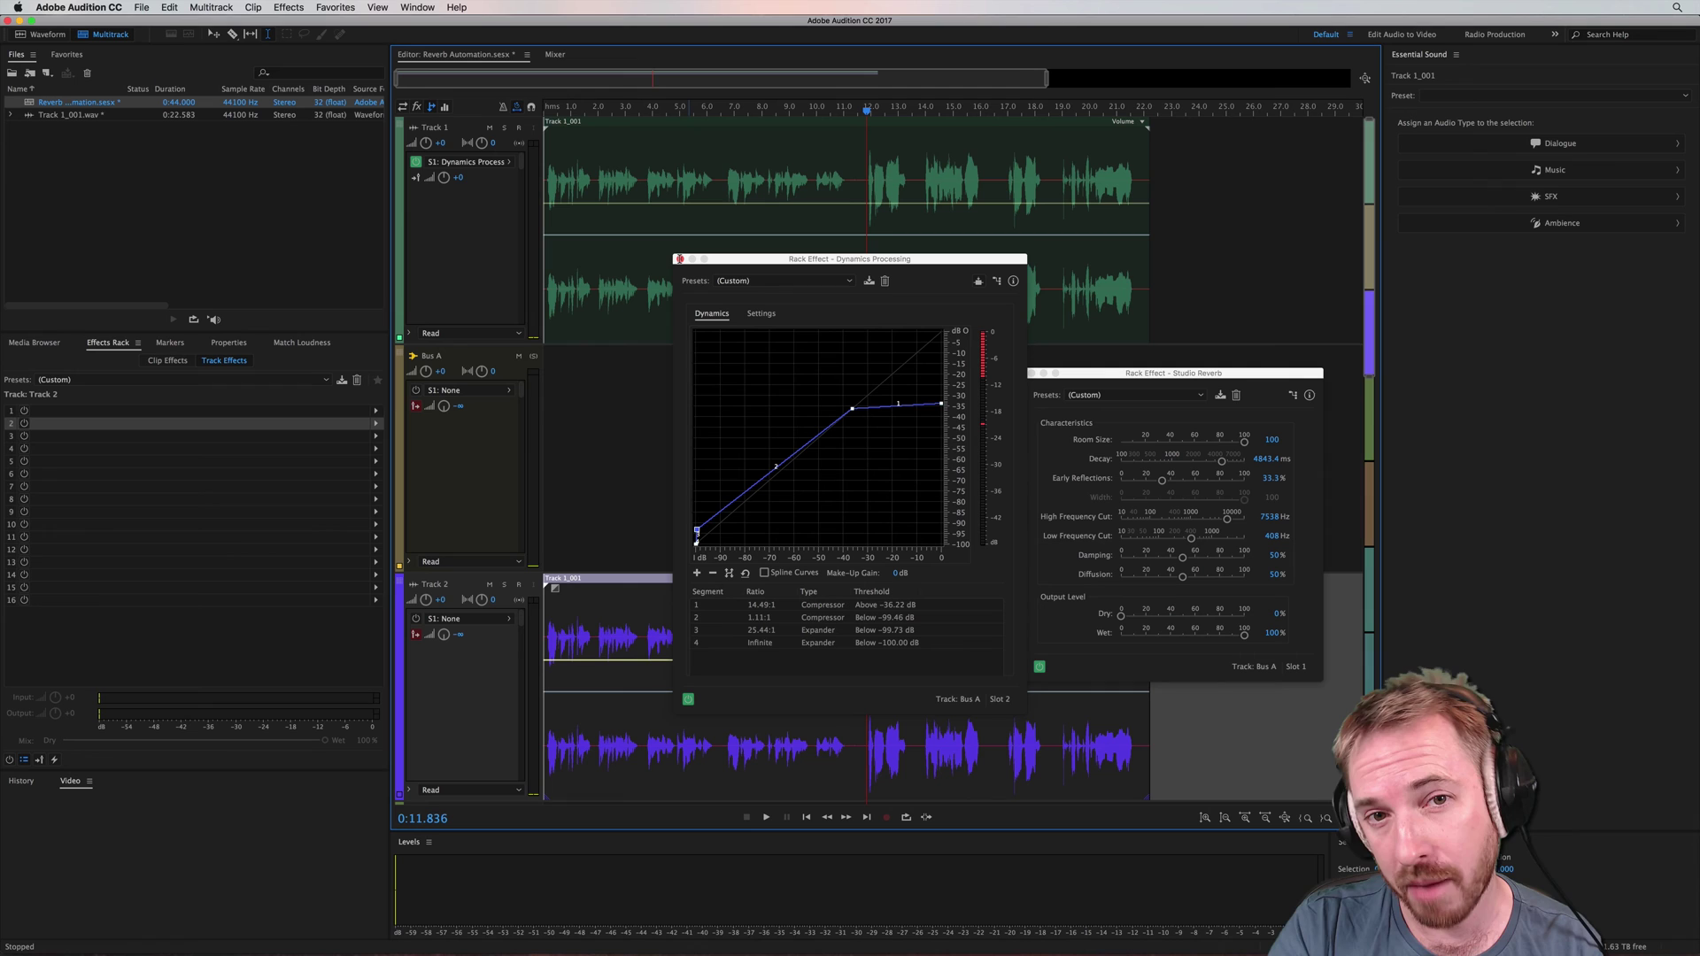
# - Close the Dynamics Processing and Studio Reverb windows, solo Track 2 and play from the start
pyautogui.click(679, 259)
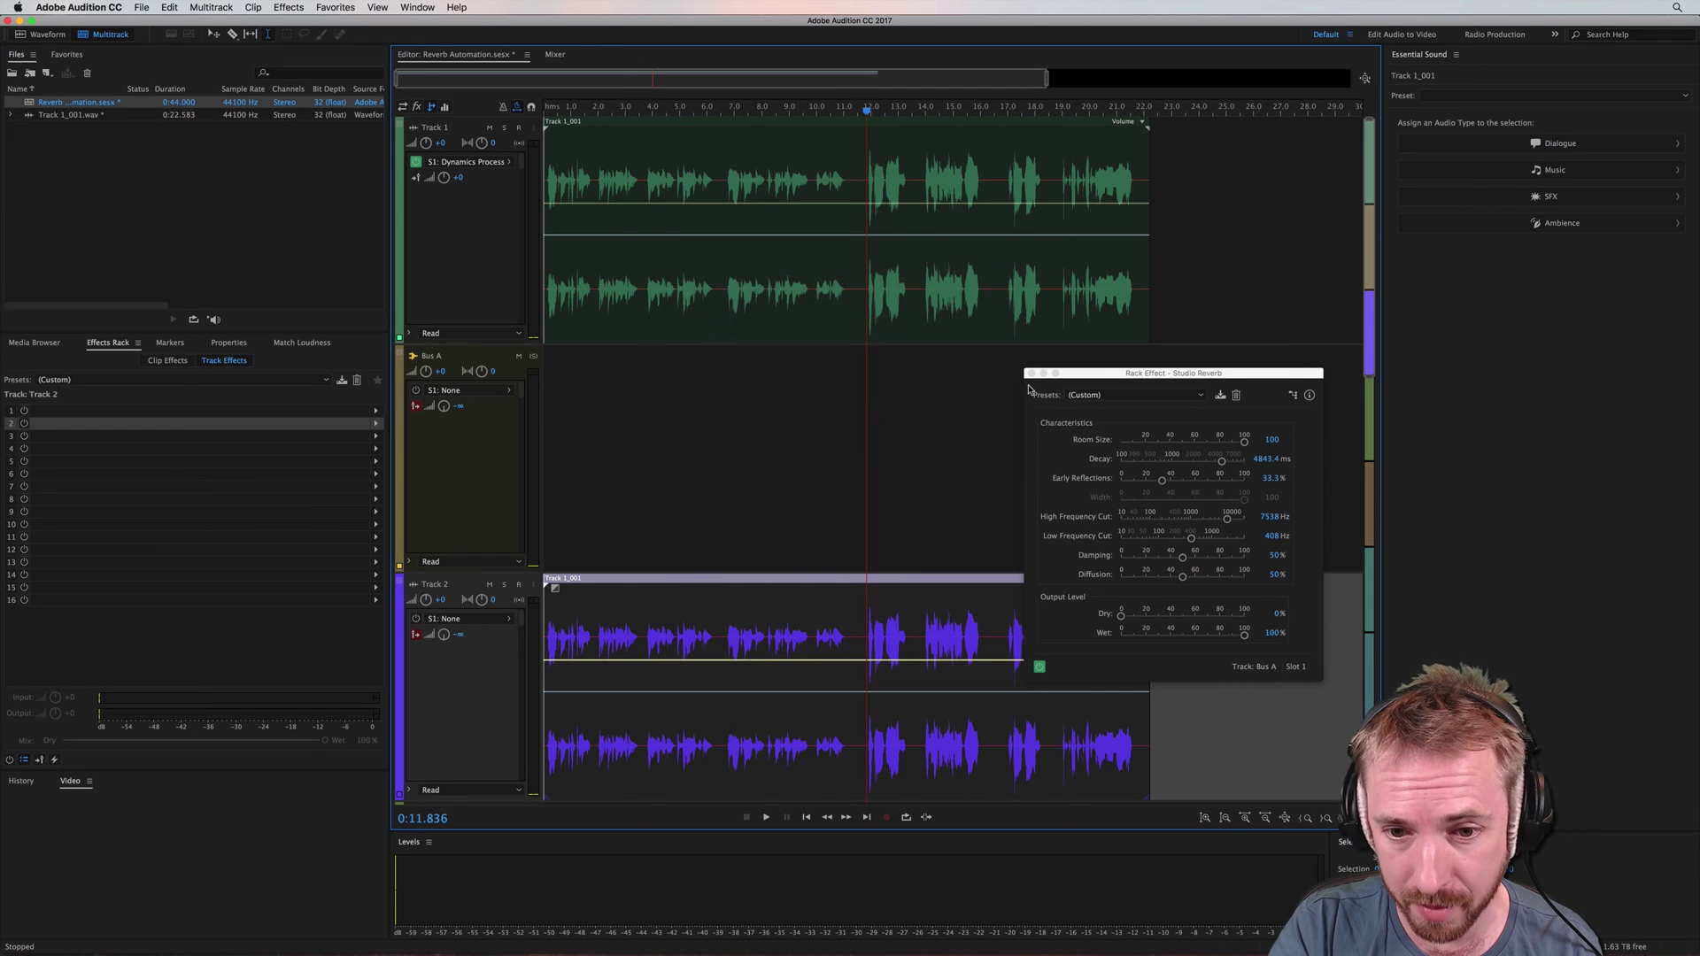
pyautogui.click(1031, 373)
pyautogui.scroll(-5, 715, 354)
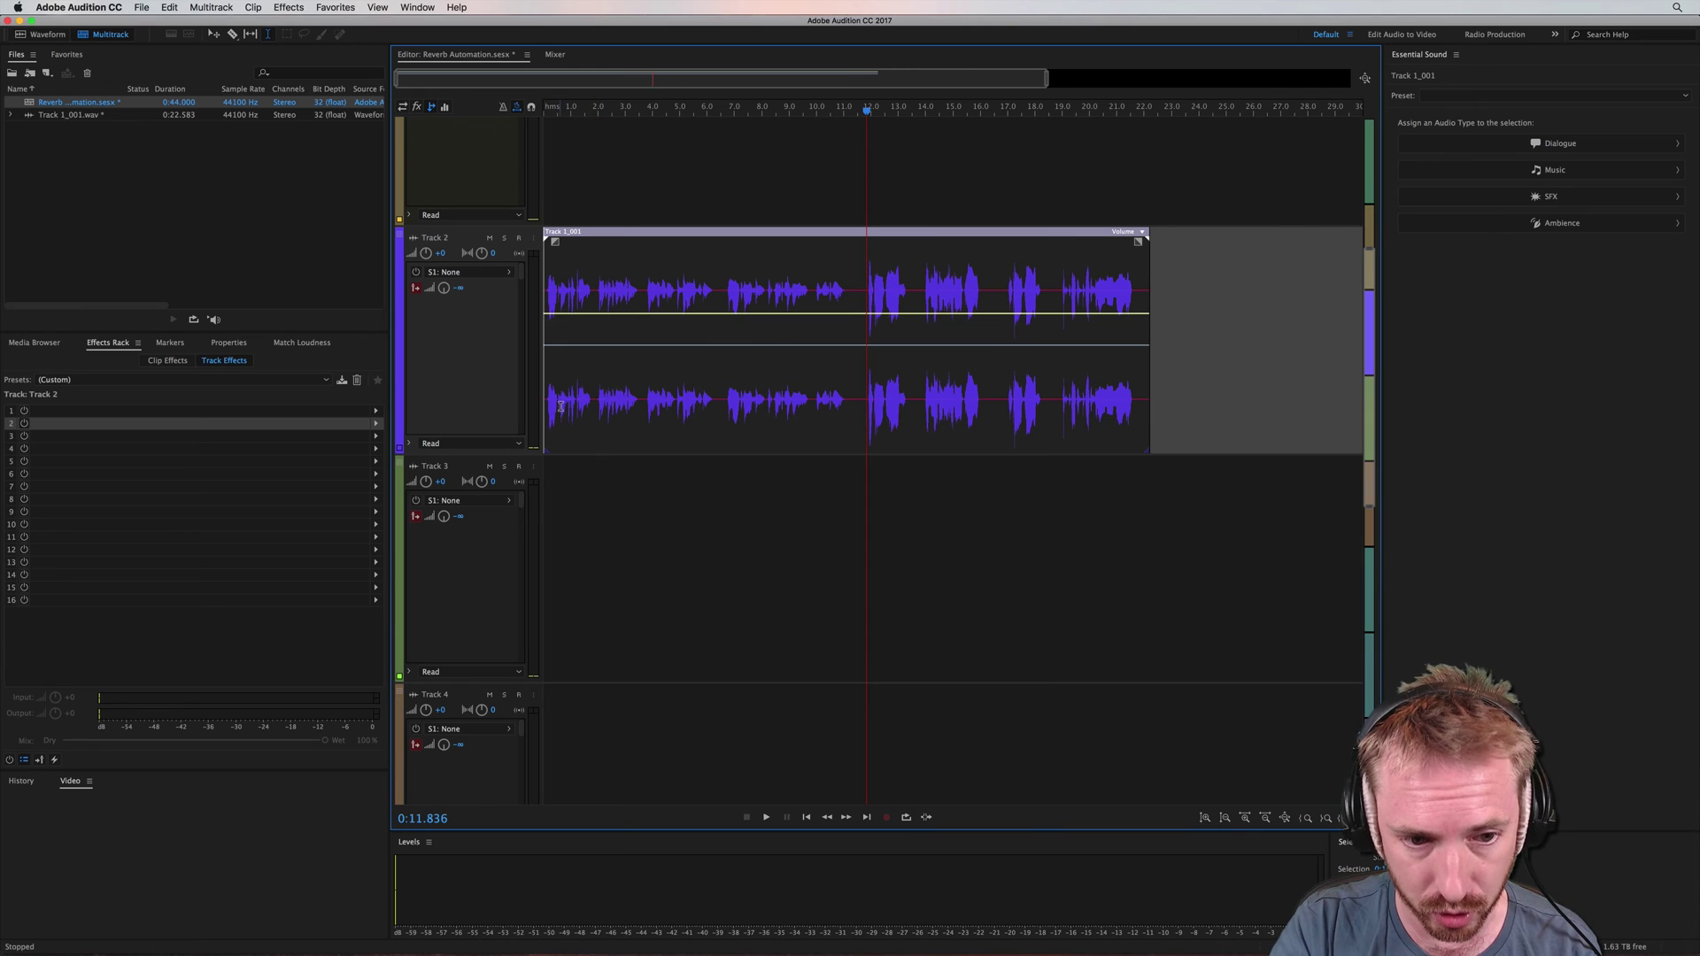
pyautogui.click(504, 237)
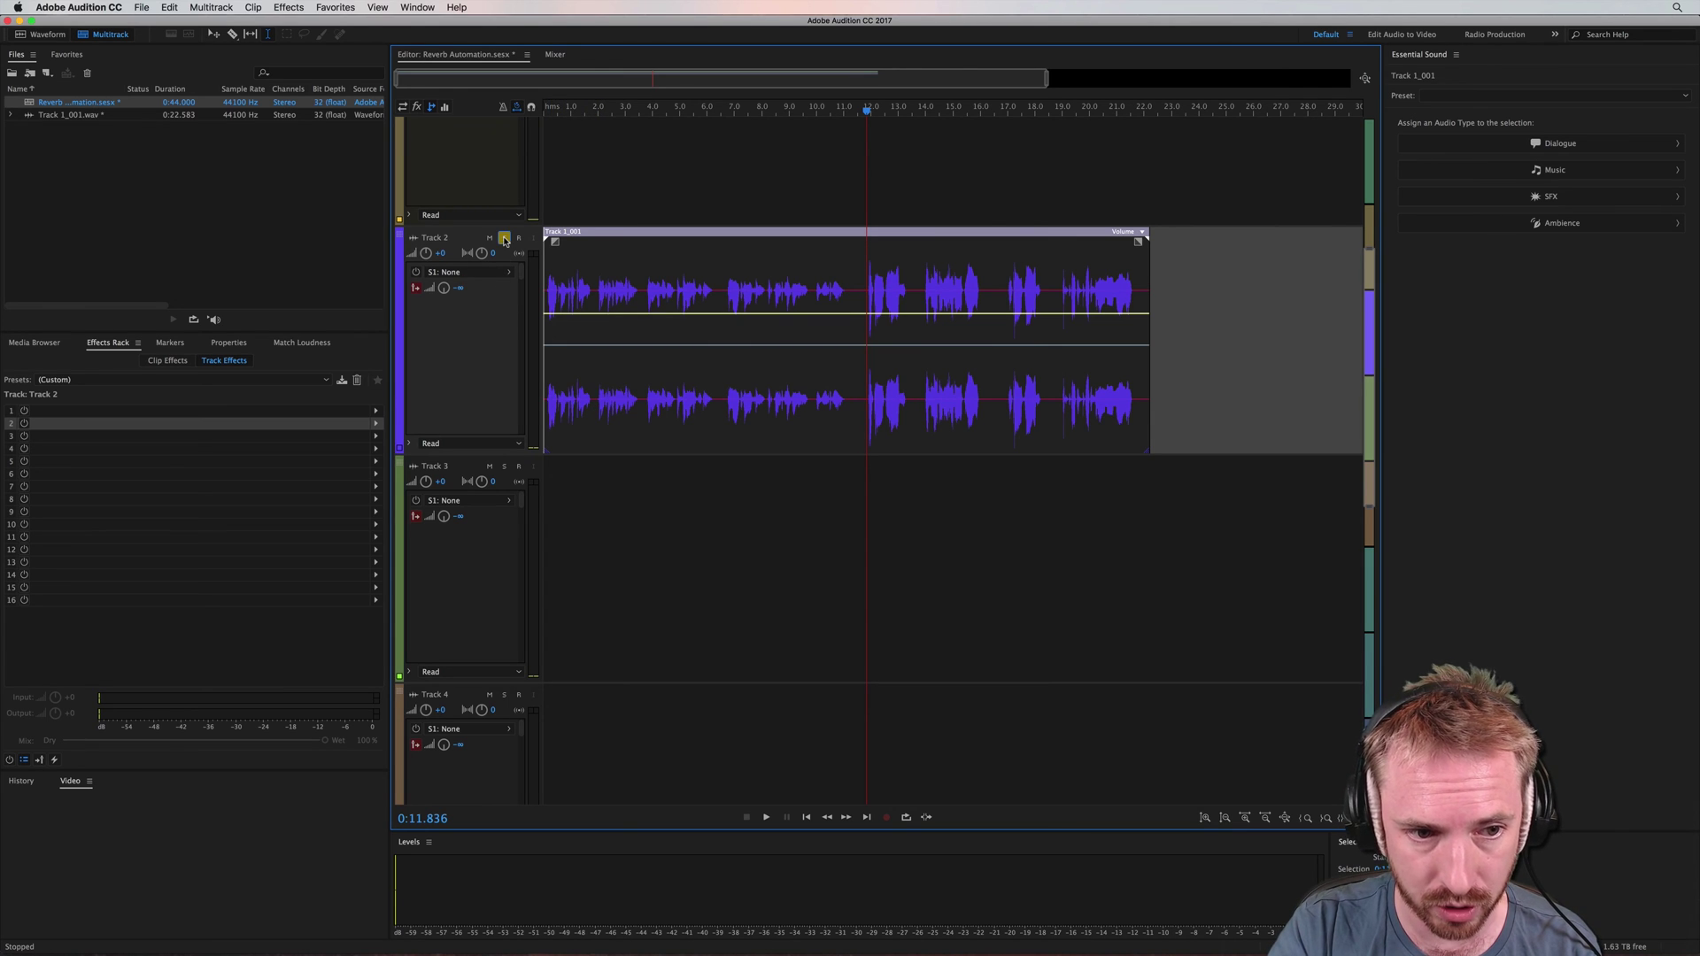
pyautogui.click(547, 111)
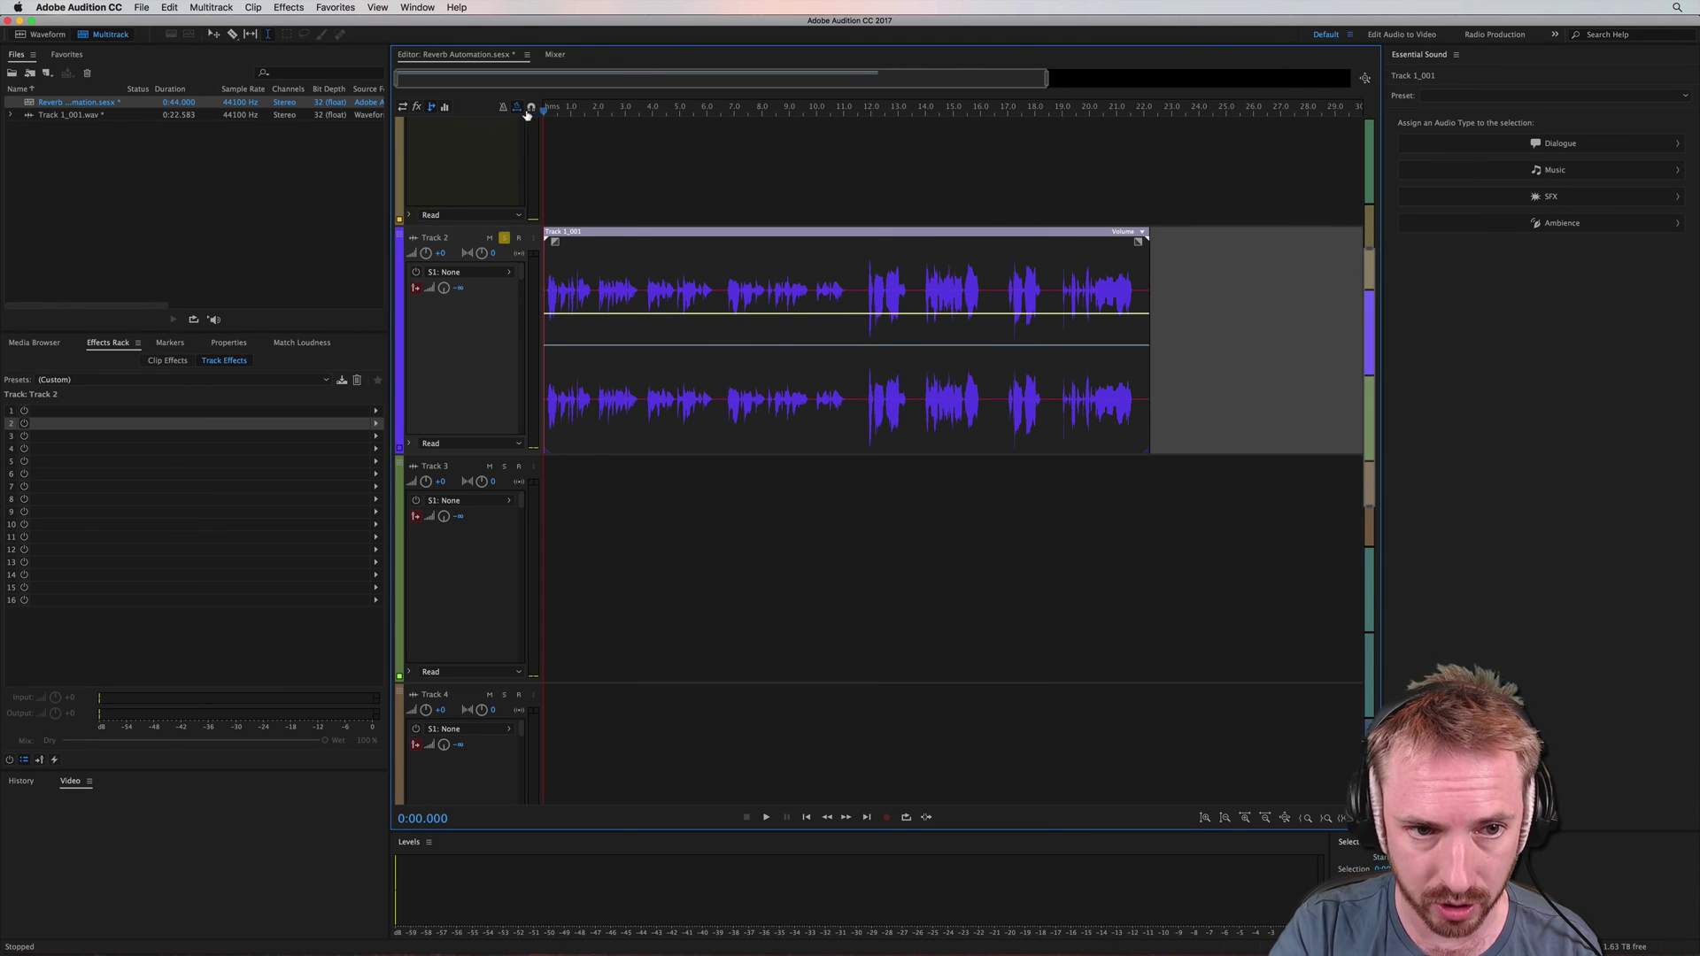
pyautogui.press('space')
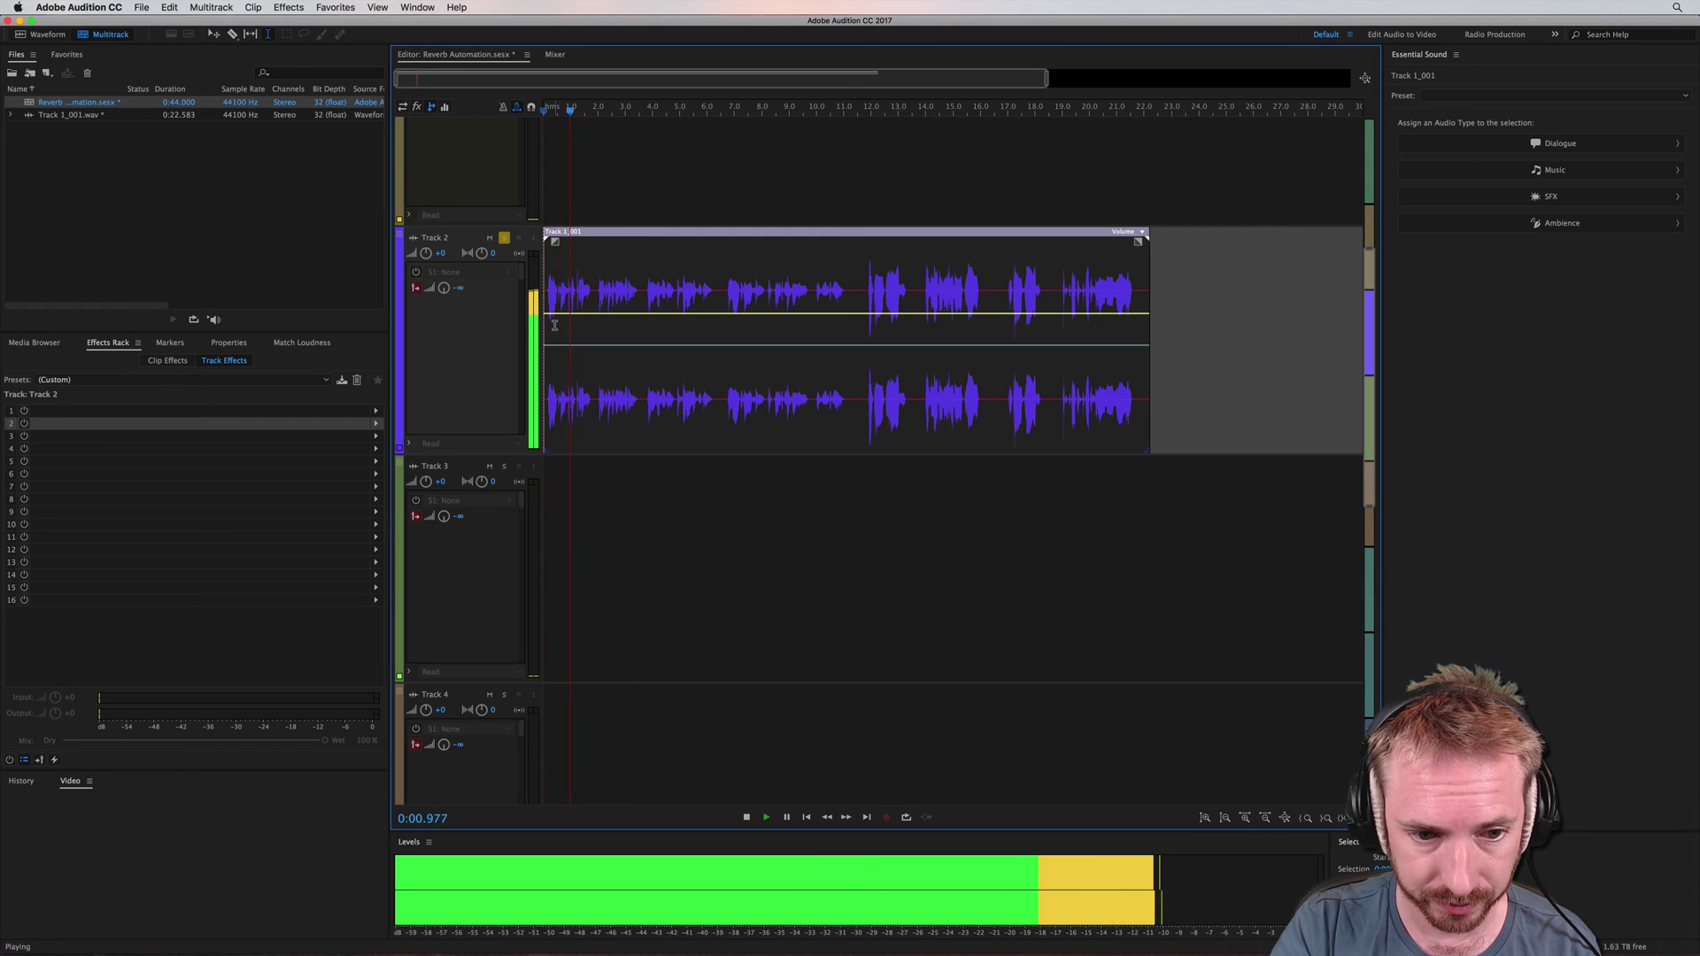
pyautogui.press('space')
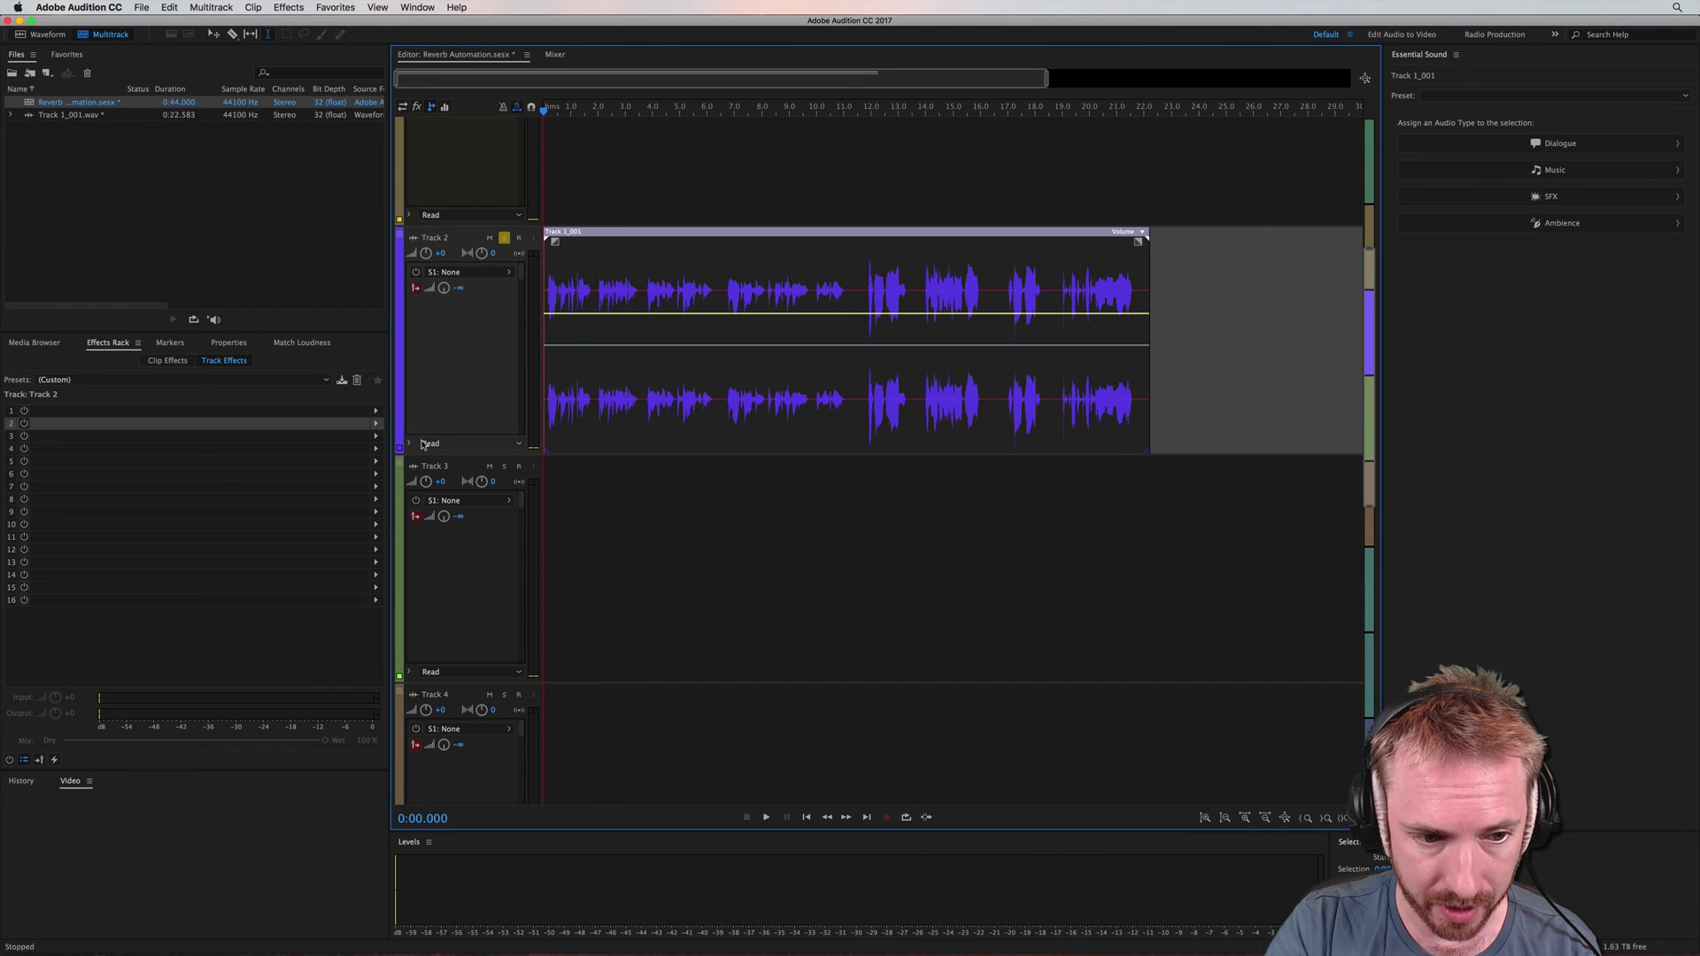
# - Add Studio Reverb to Track 2's first rack slot and raise Dry output to 100%
pyautogui.click(376, 413)
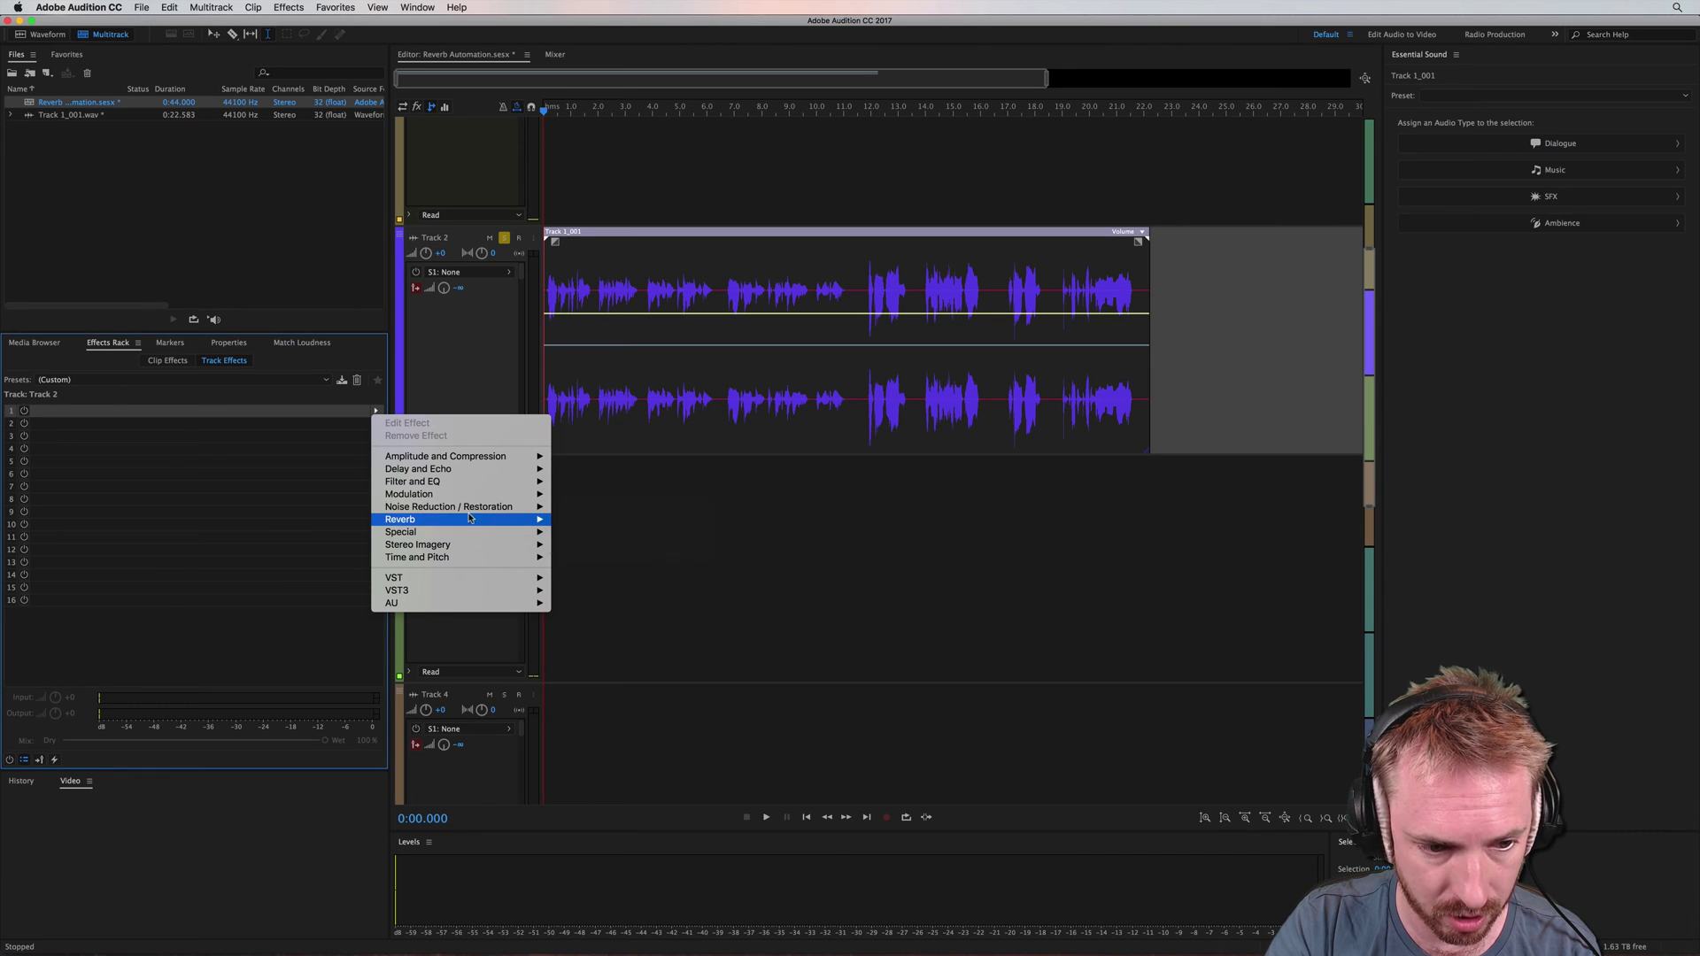
pyautogui.moveTo(478, 519)
pyautogui.click(583, 558)
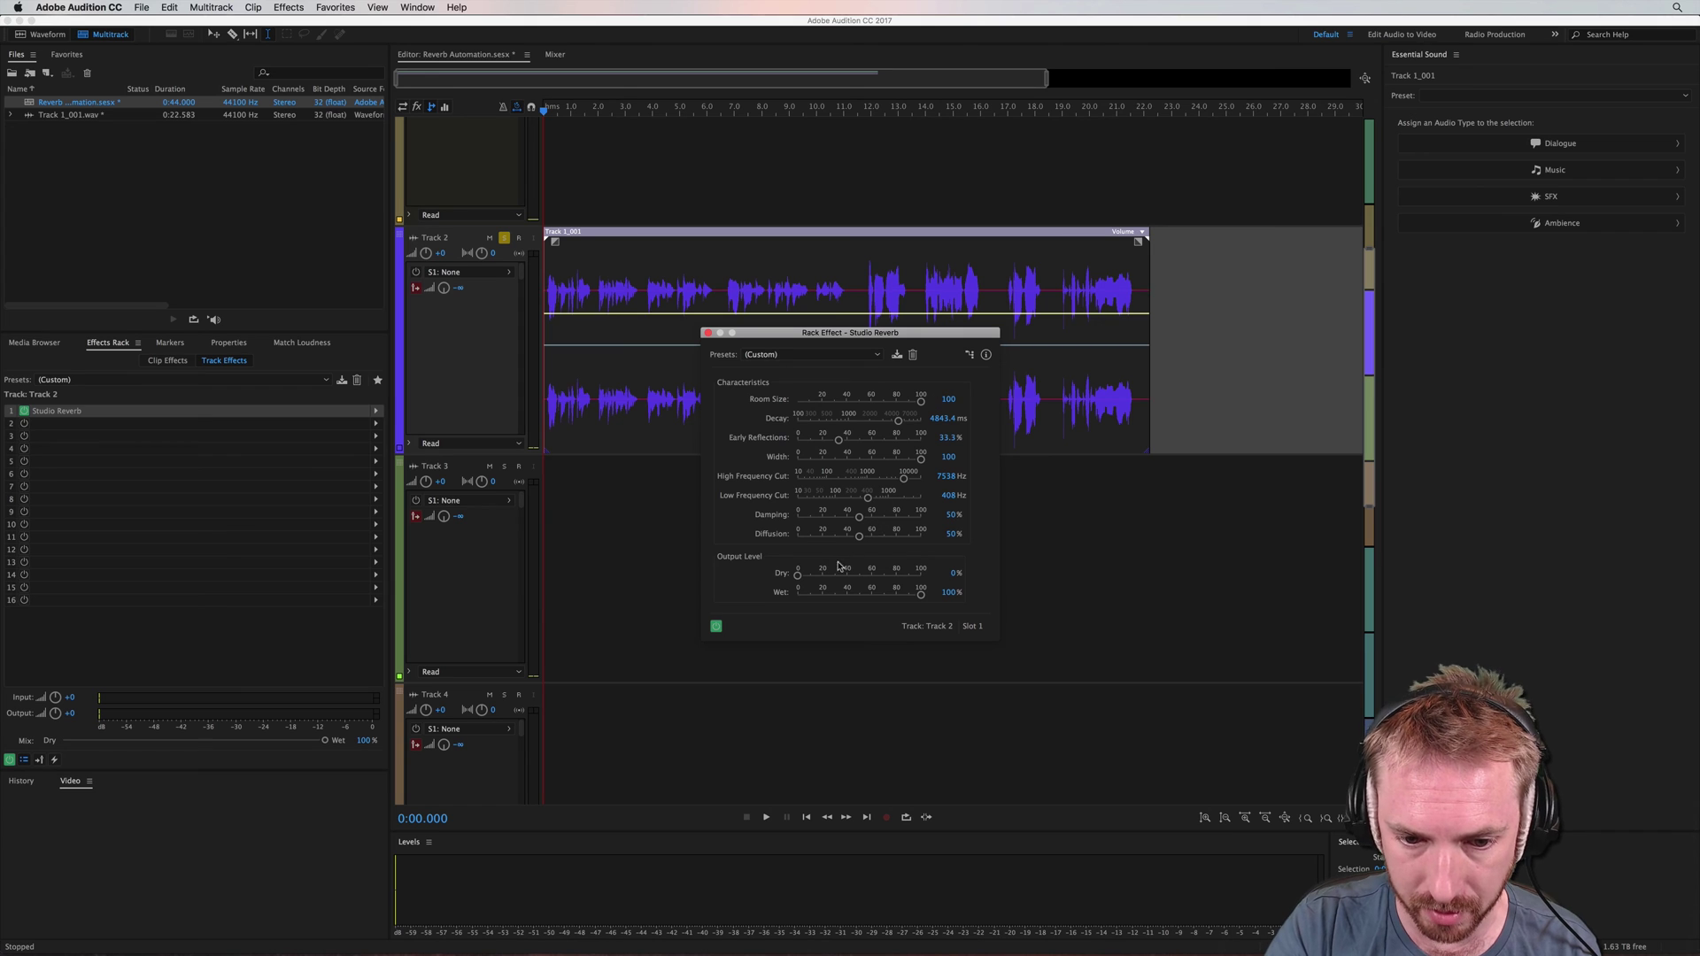
pyautogui.moveTo(839, 571); pyautogui.dragTo(974, 564)
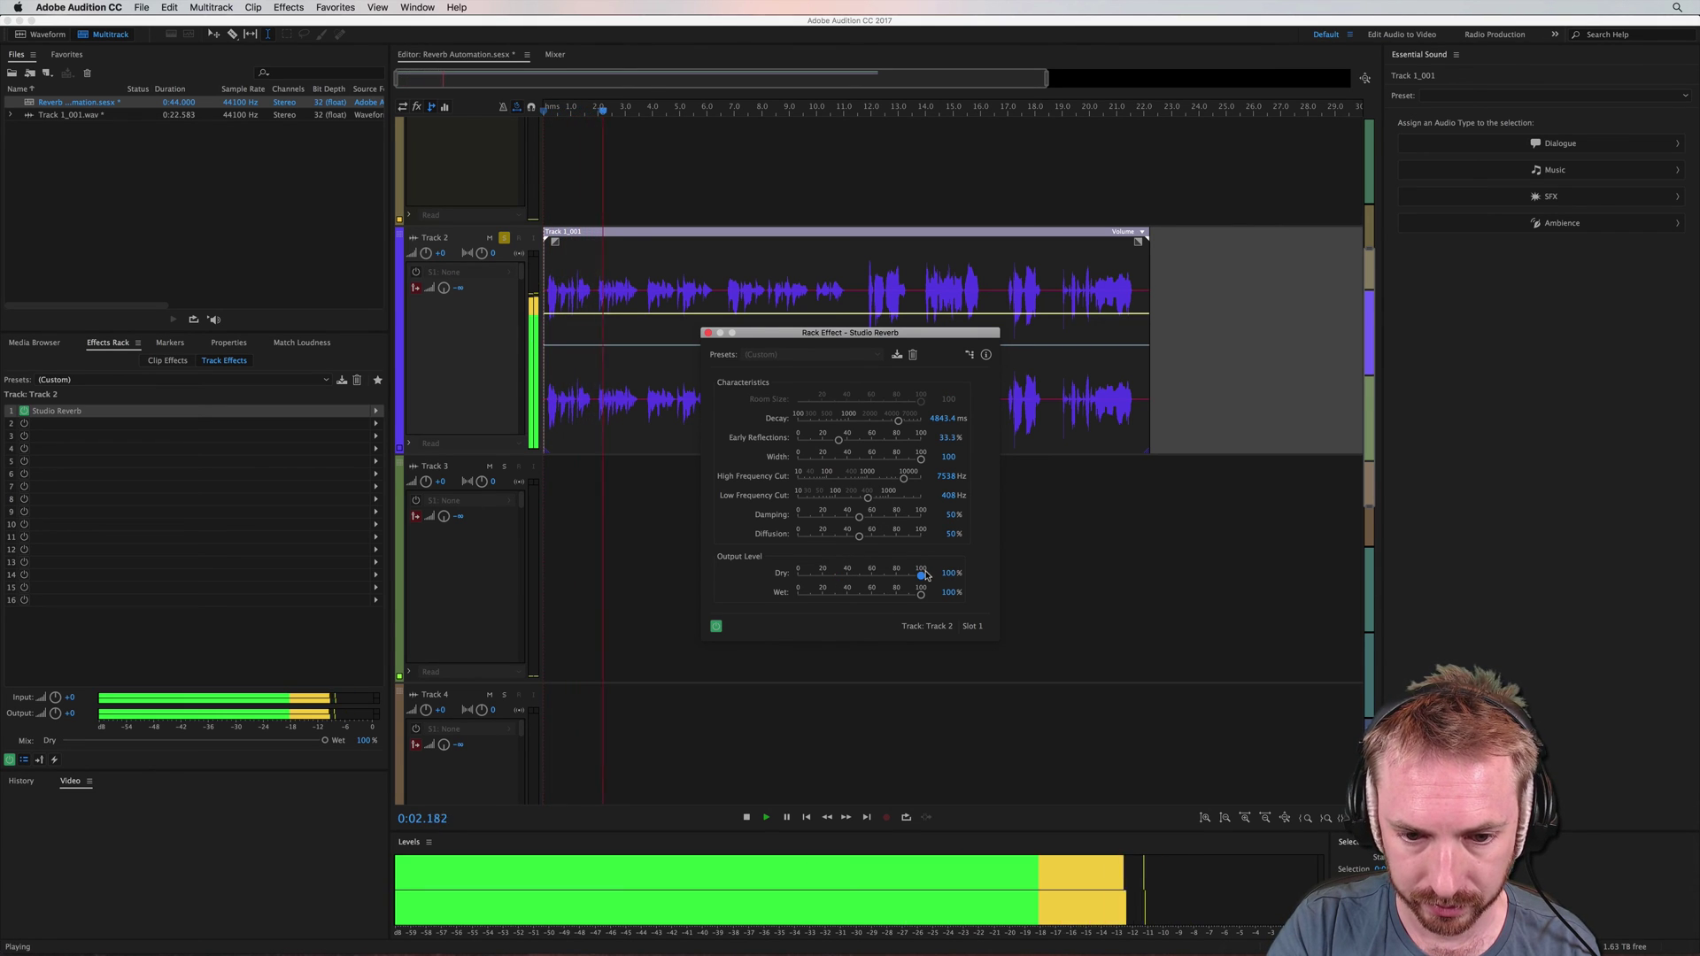
pyautogui.press('space')
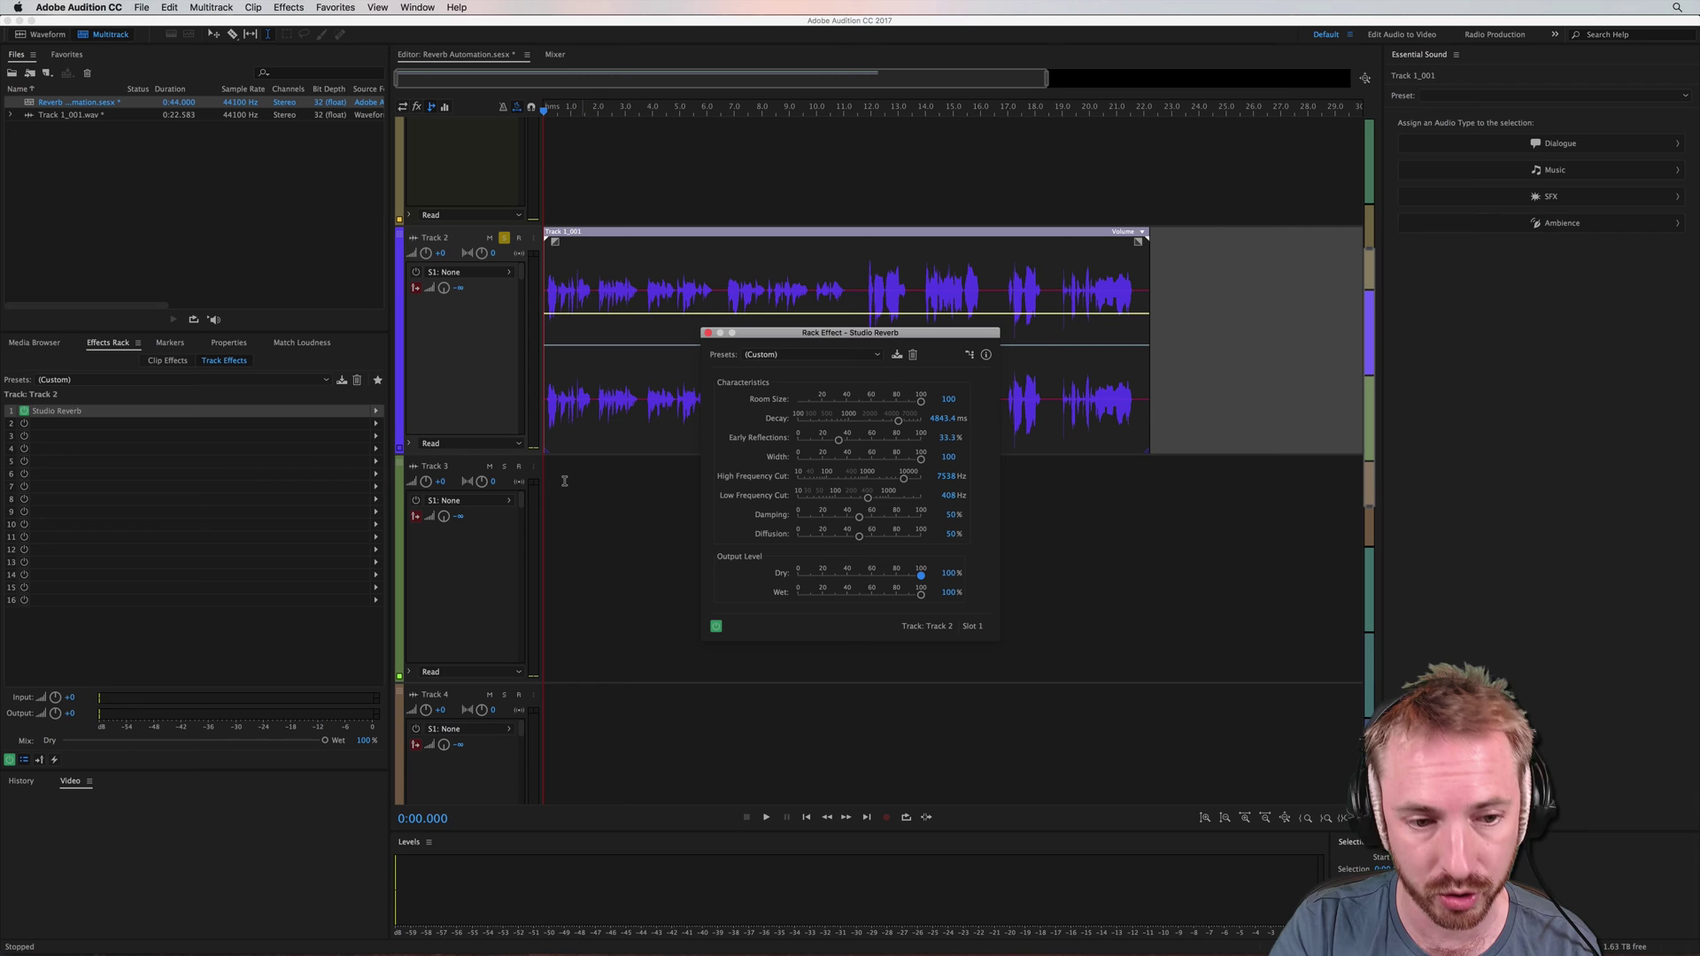
# - Show Track 2's Studio Reverb Wet Output Level envelope in its lane and close the reverb window
pyautogui.click(409, 444)
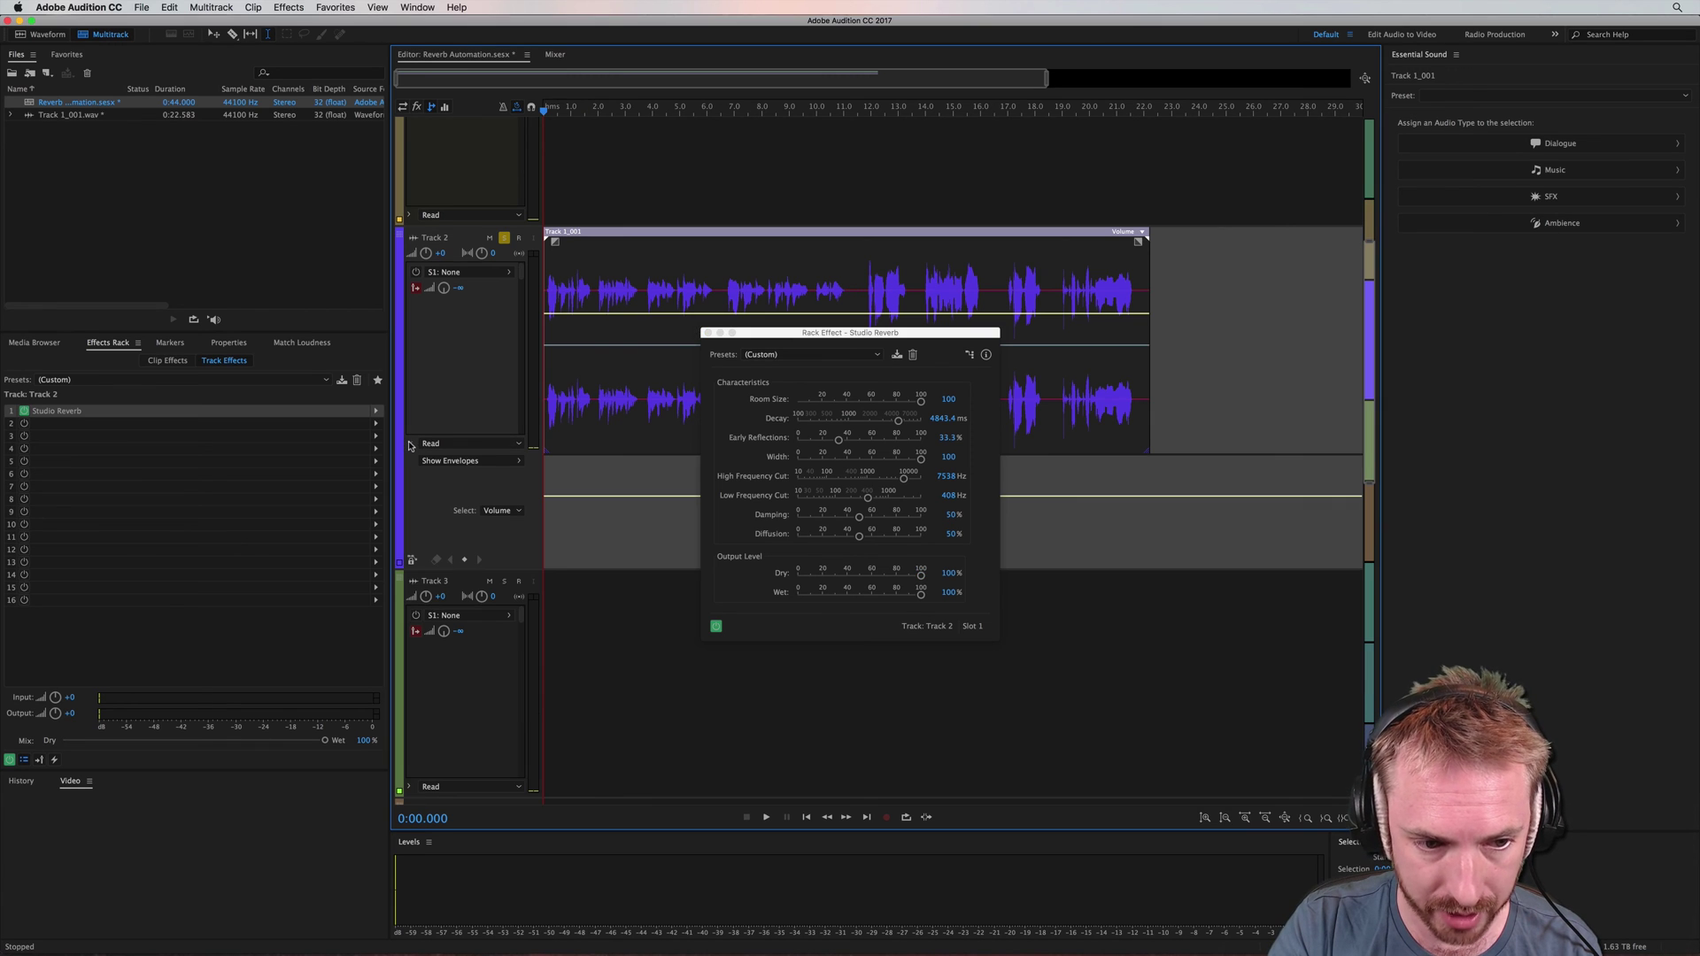
pyautogui.click(519, 463)
pyautogui.moveTo(584, 583)
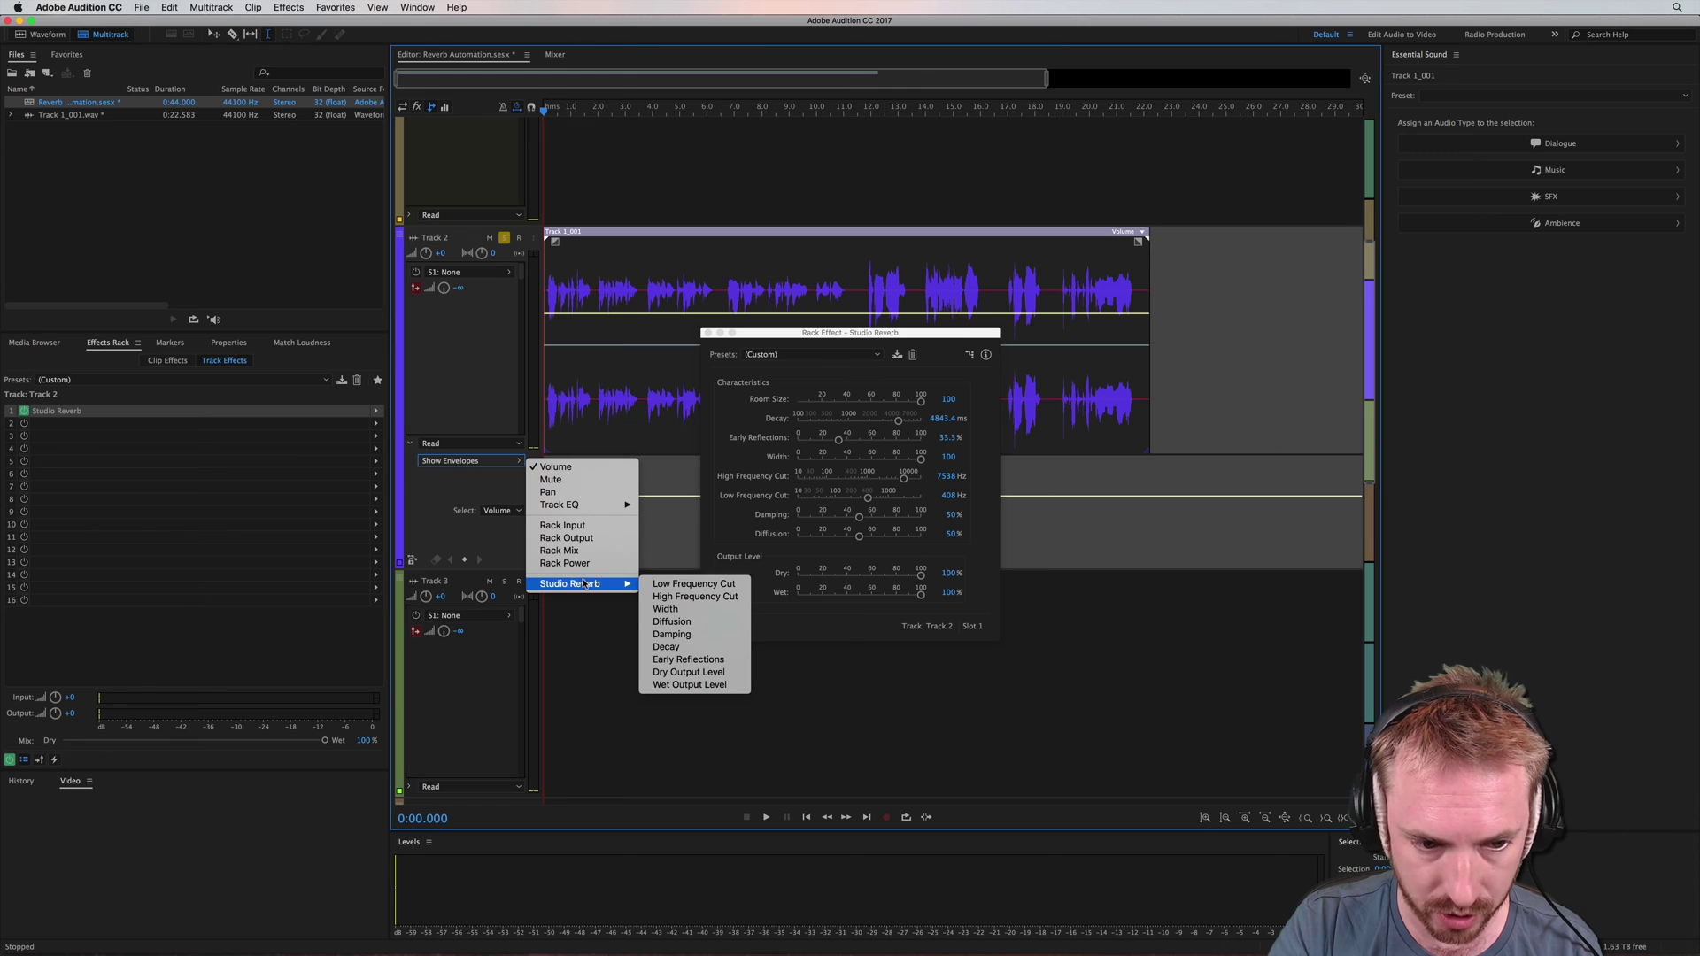
pyautogui.click(670, 686)
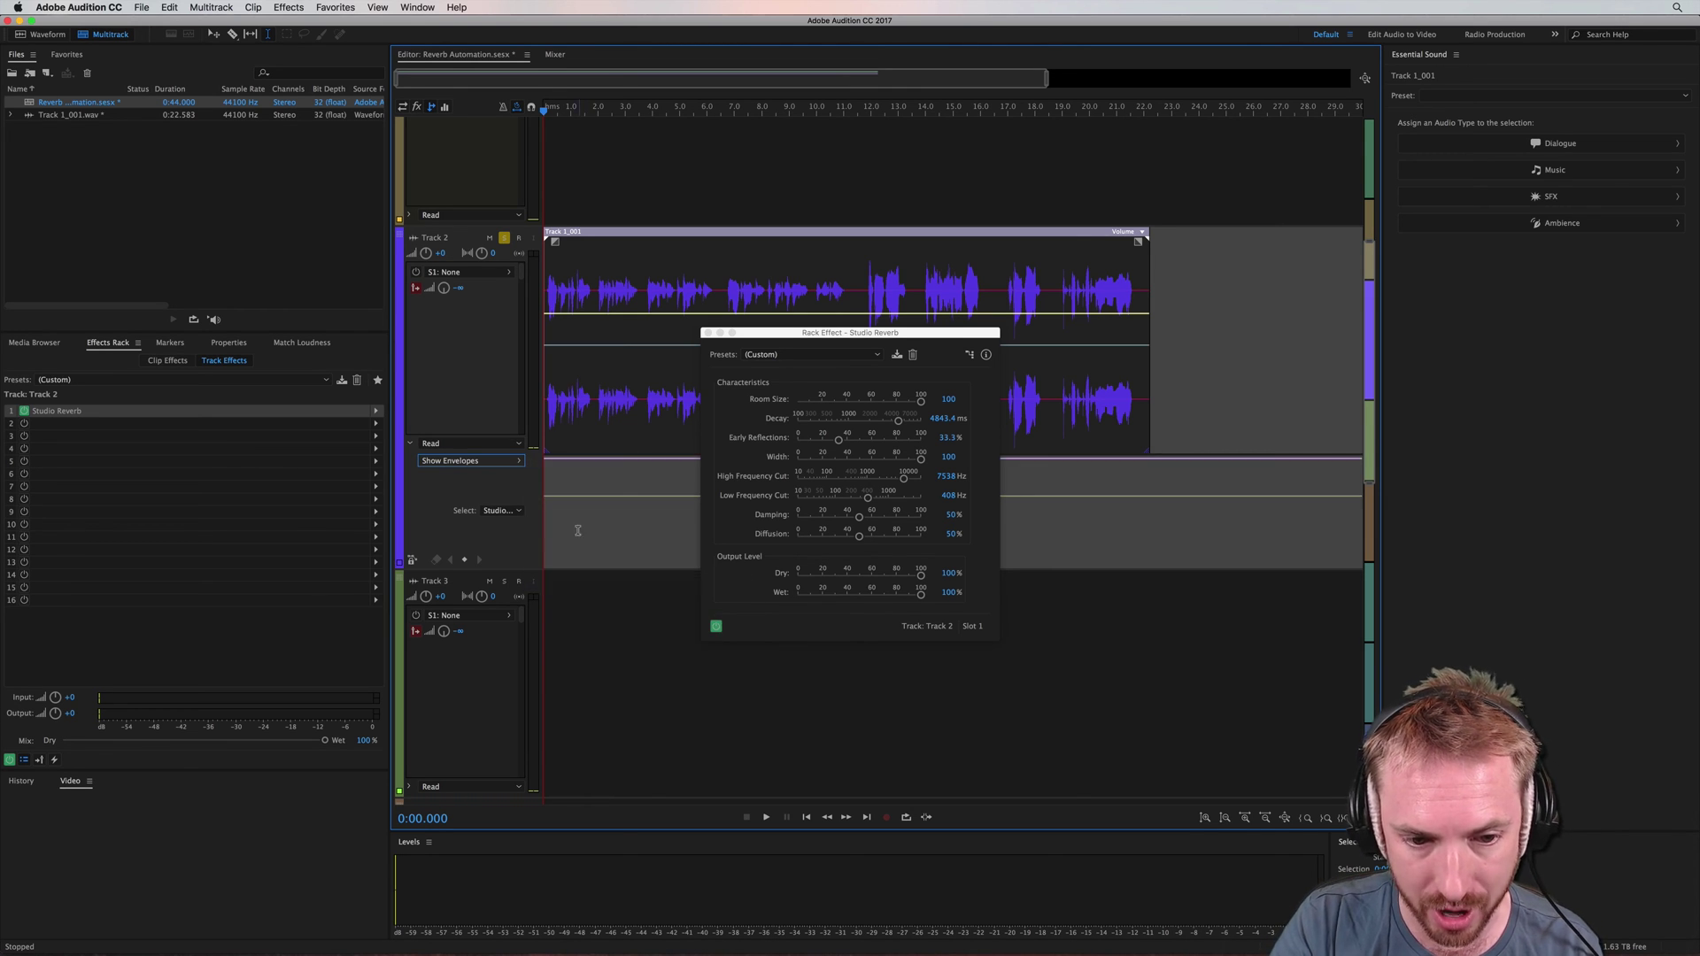
pyautogui.click(708, 332)
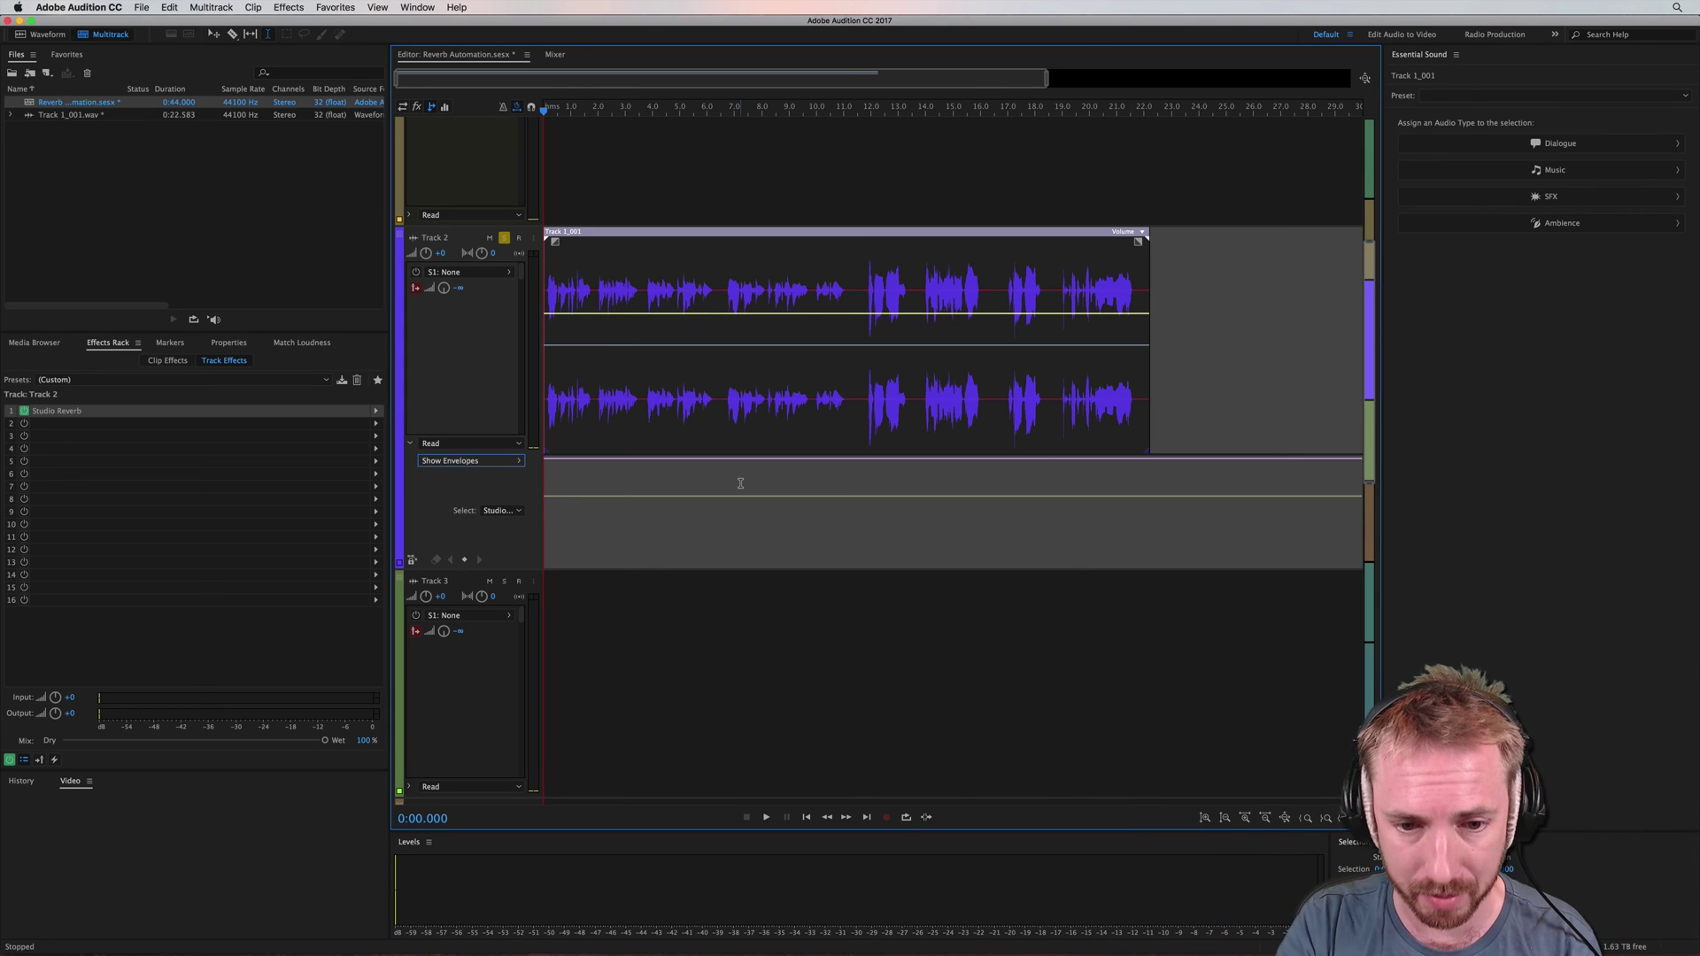
# - Pull the opening wet level down to 40.3%, then 29.6%, previewing each change
pyautogui.click(856, 465)
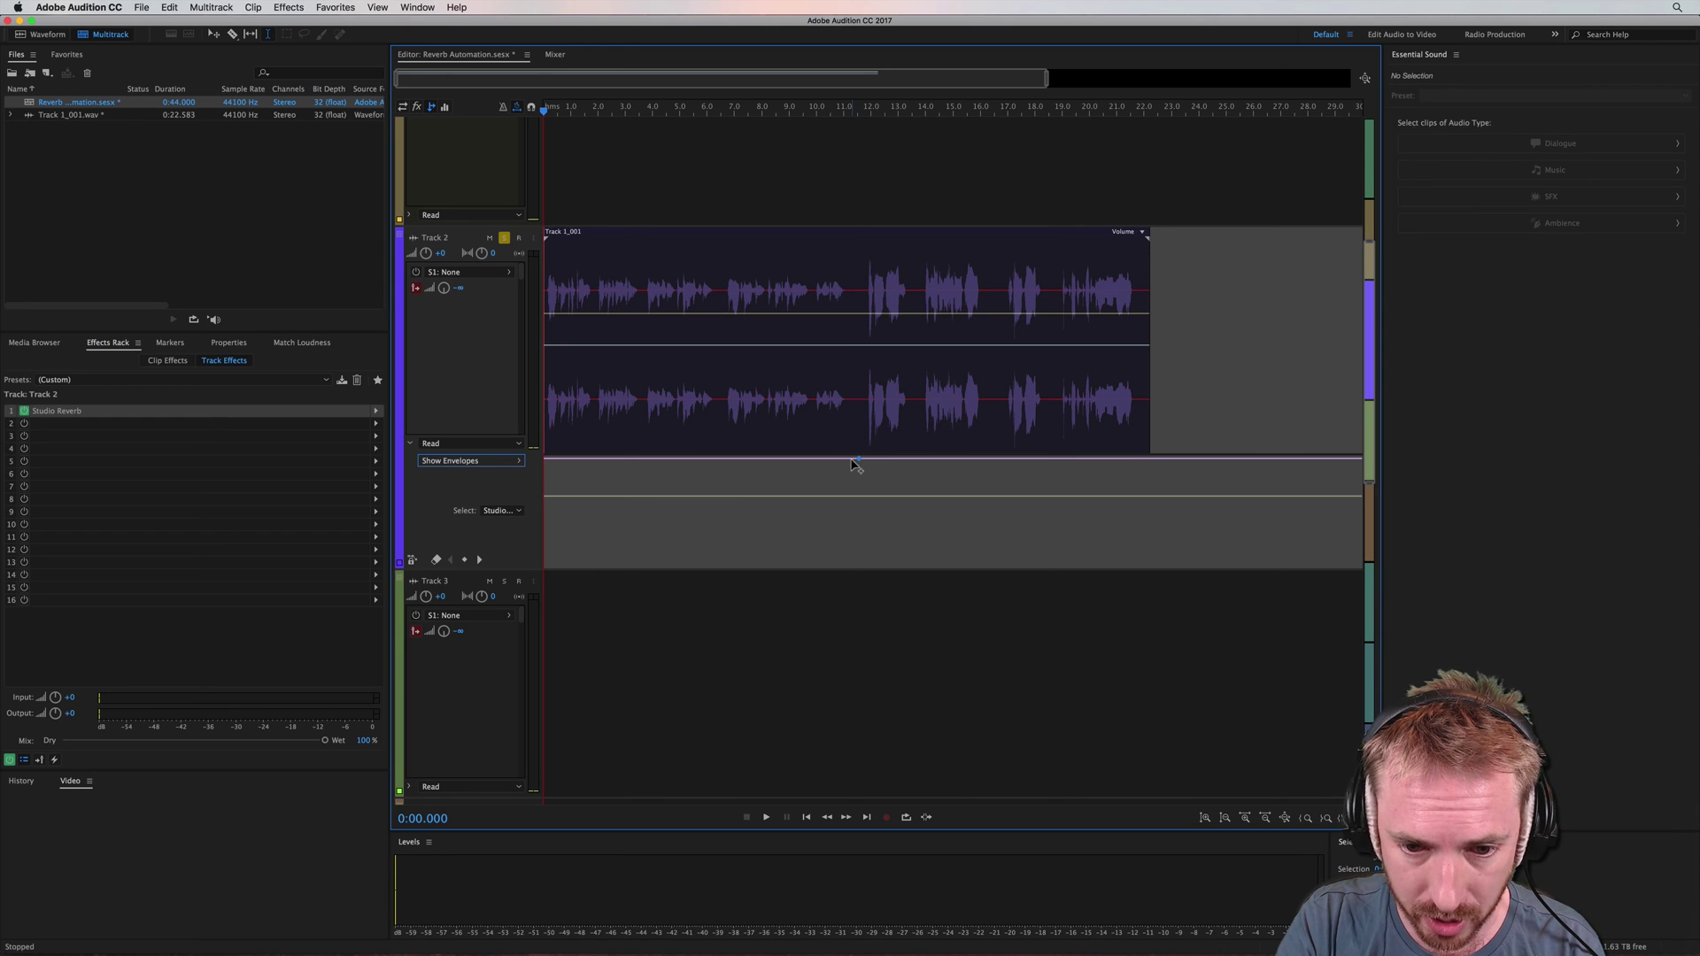
pyautogui.moveTo(856, 465); pyautogui.dragTo(847, 529)
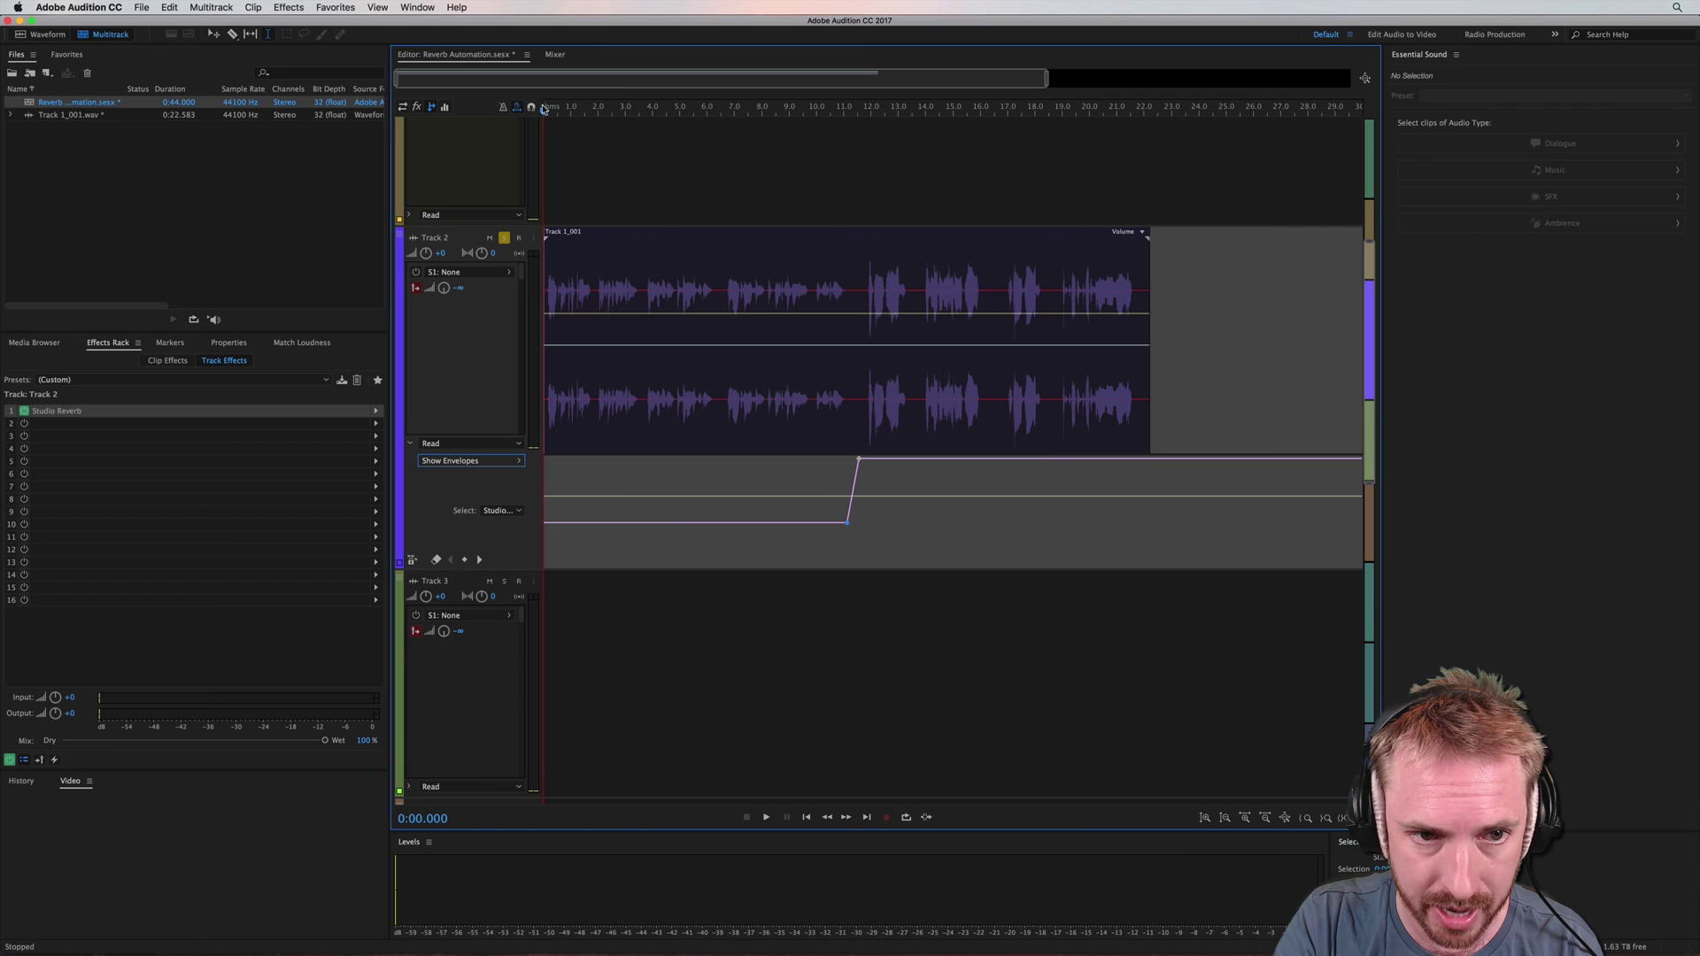
pyautogui.press('space')
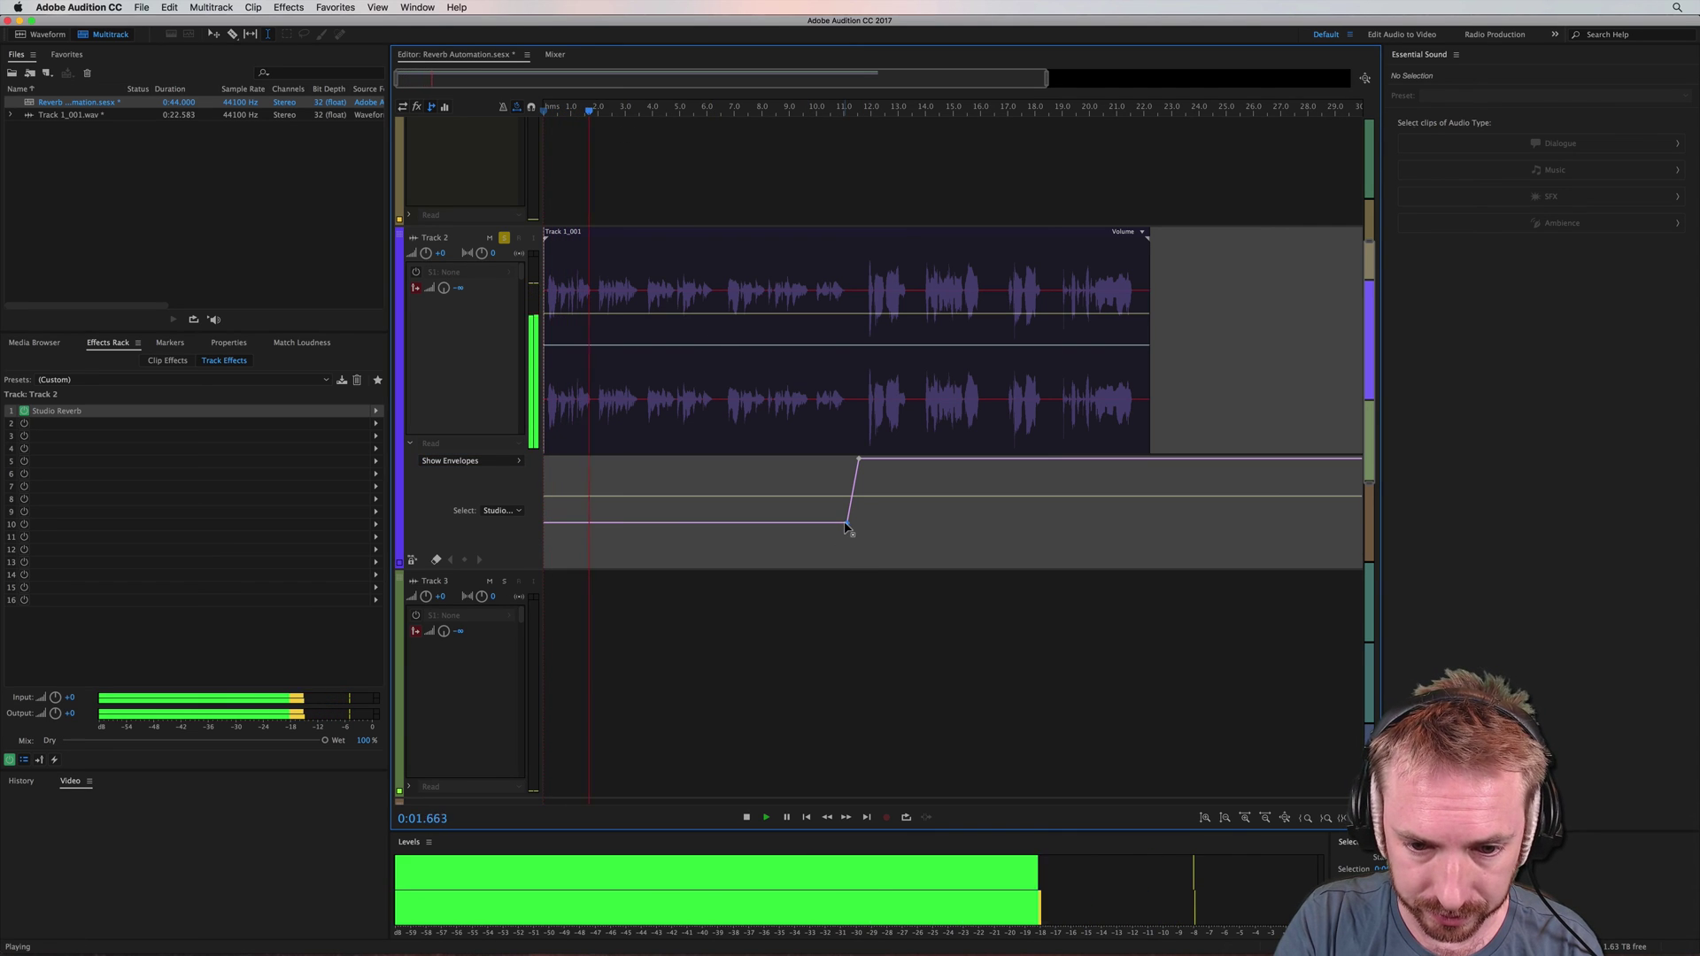
pyautogui.press('space')
pyautogui.moveTo(847, 523); pyautogui.dragTo(843, 545)
pyautogui.press('space')
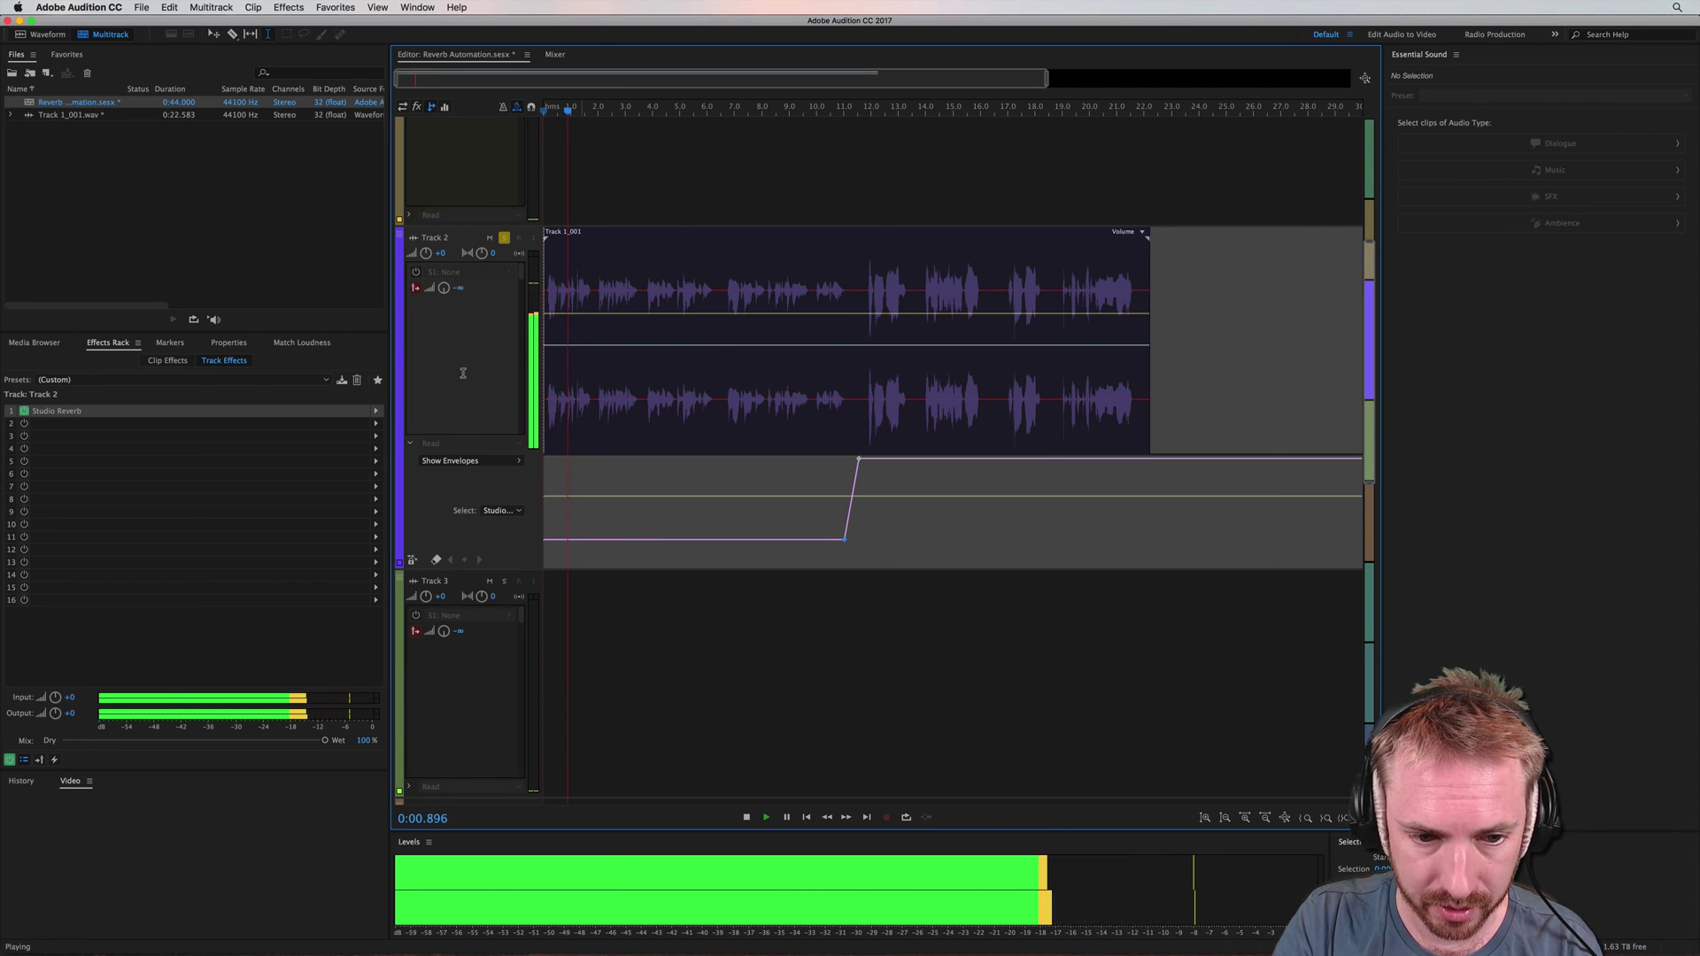
pyautogui.press('space')
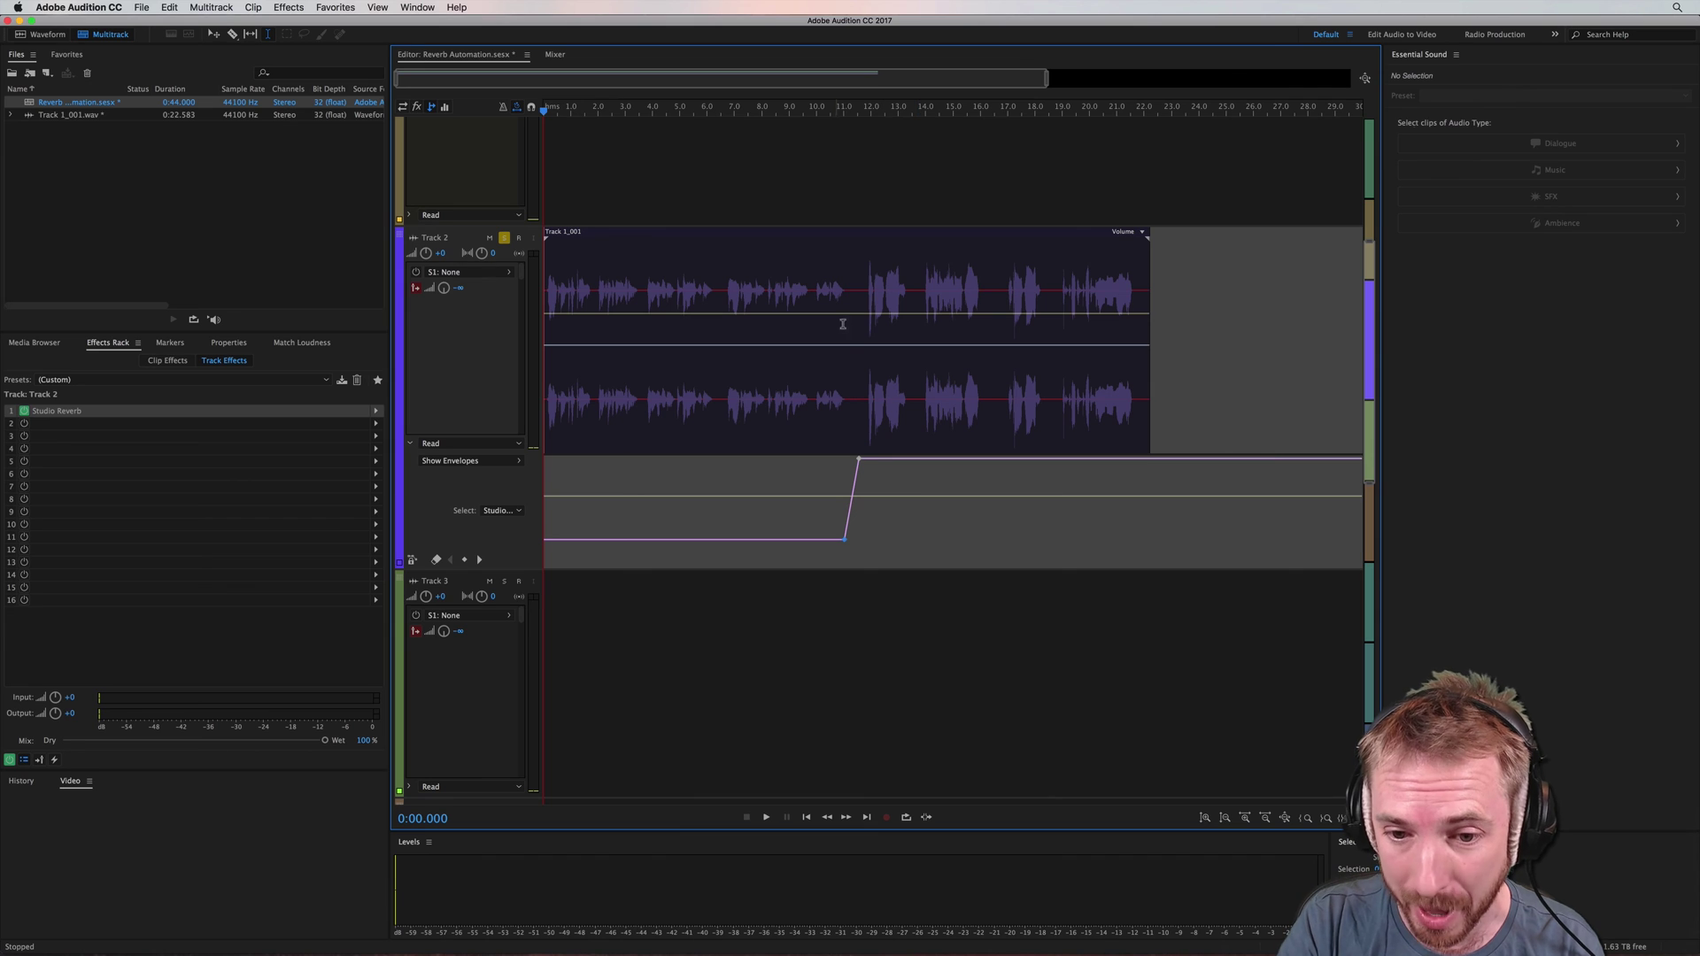
pyautogui.click(808, 112)
pyautogui.press('space')
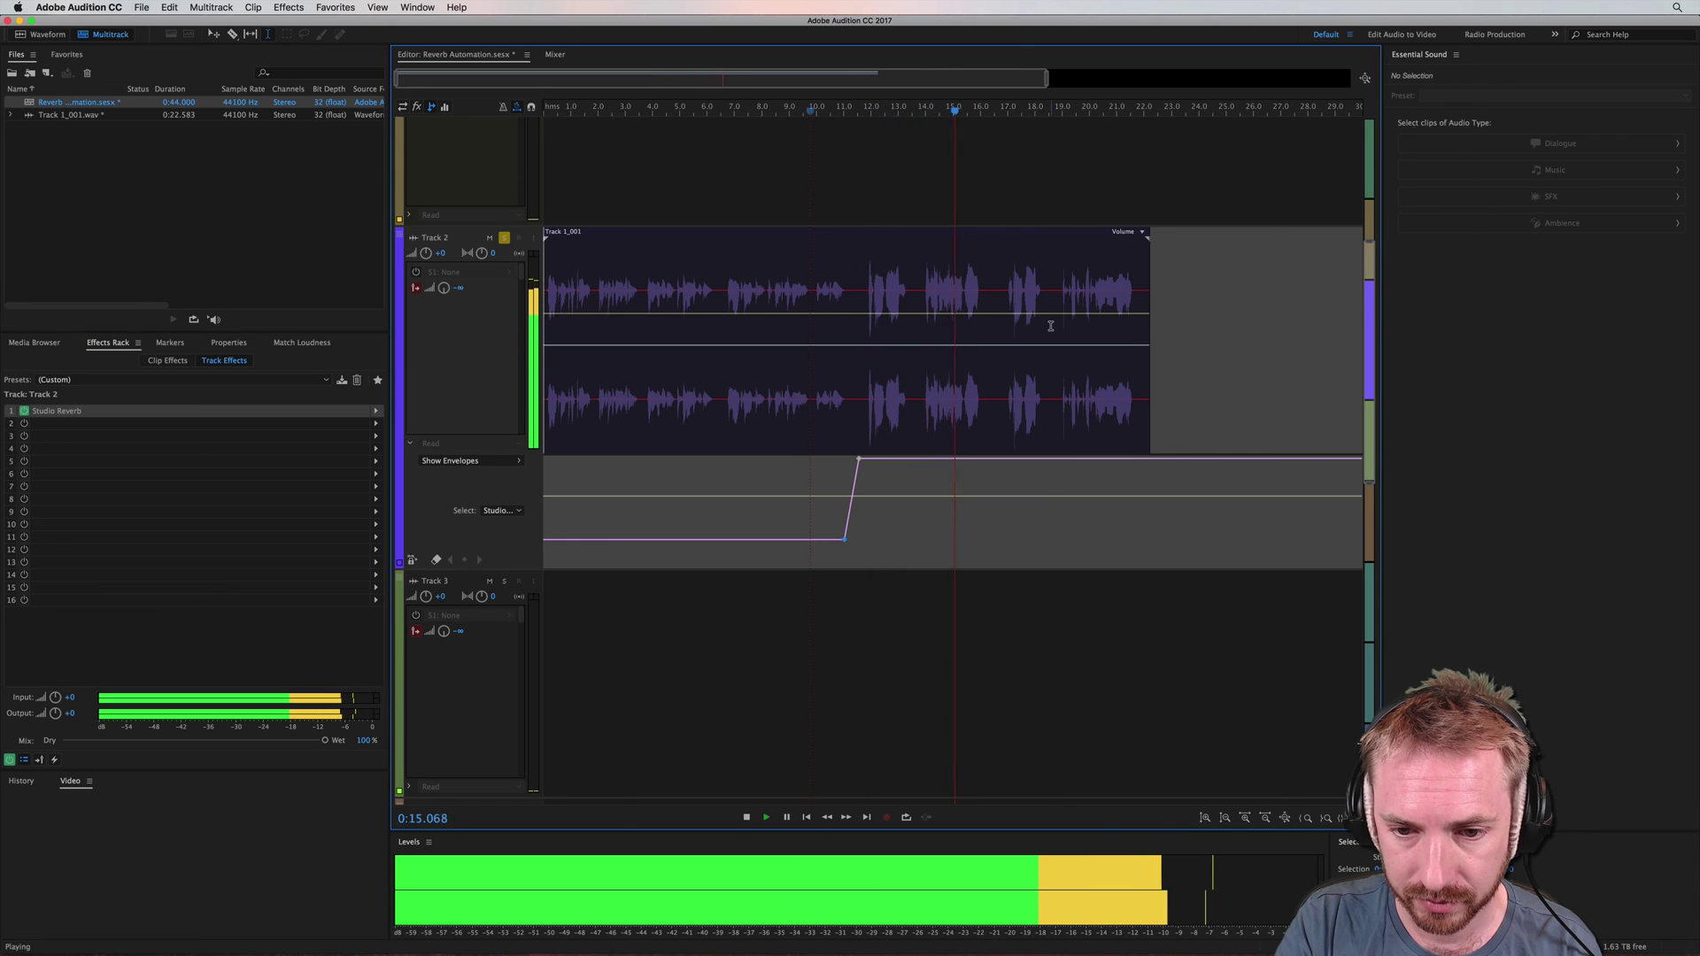
pyautogui.press('space')
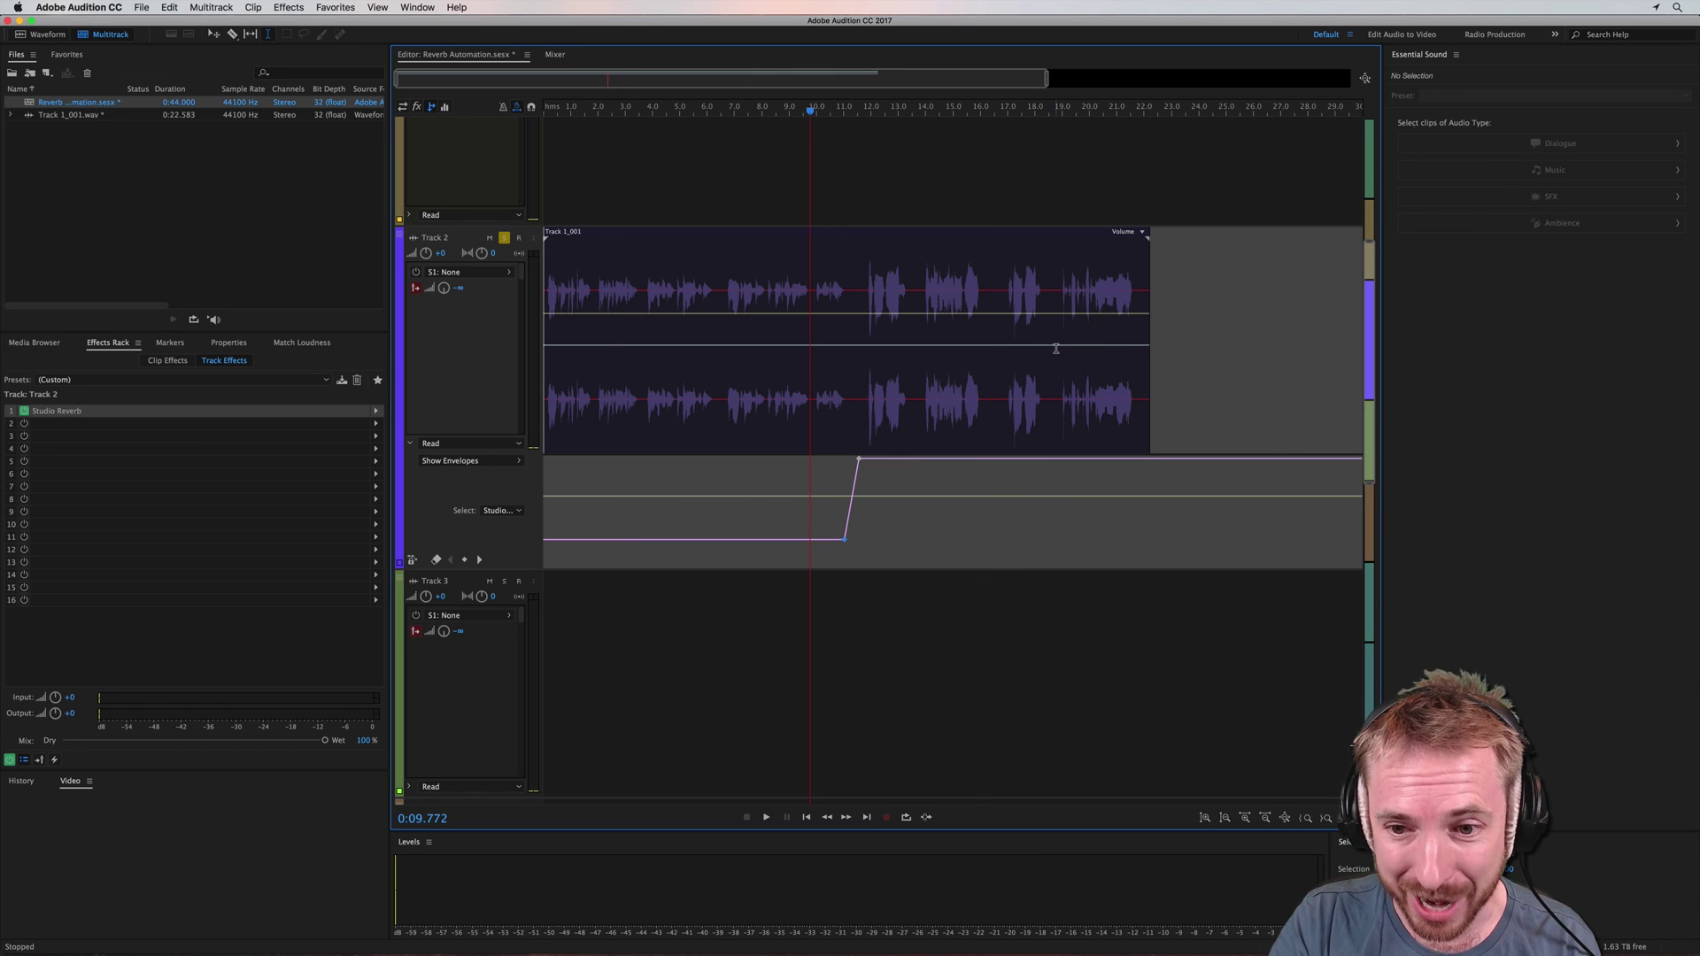
pyautogui.click(1055, 357)
pyautogui.press('space')
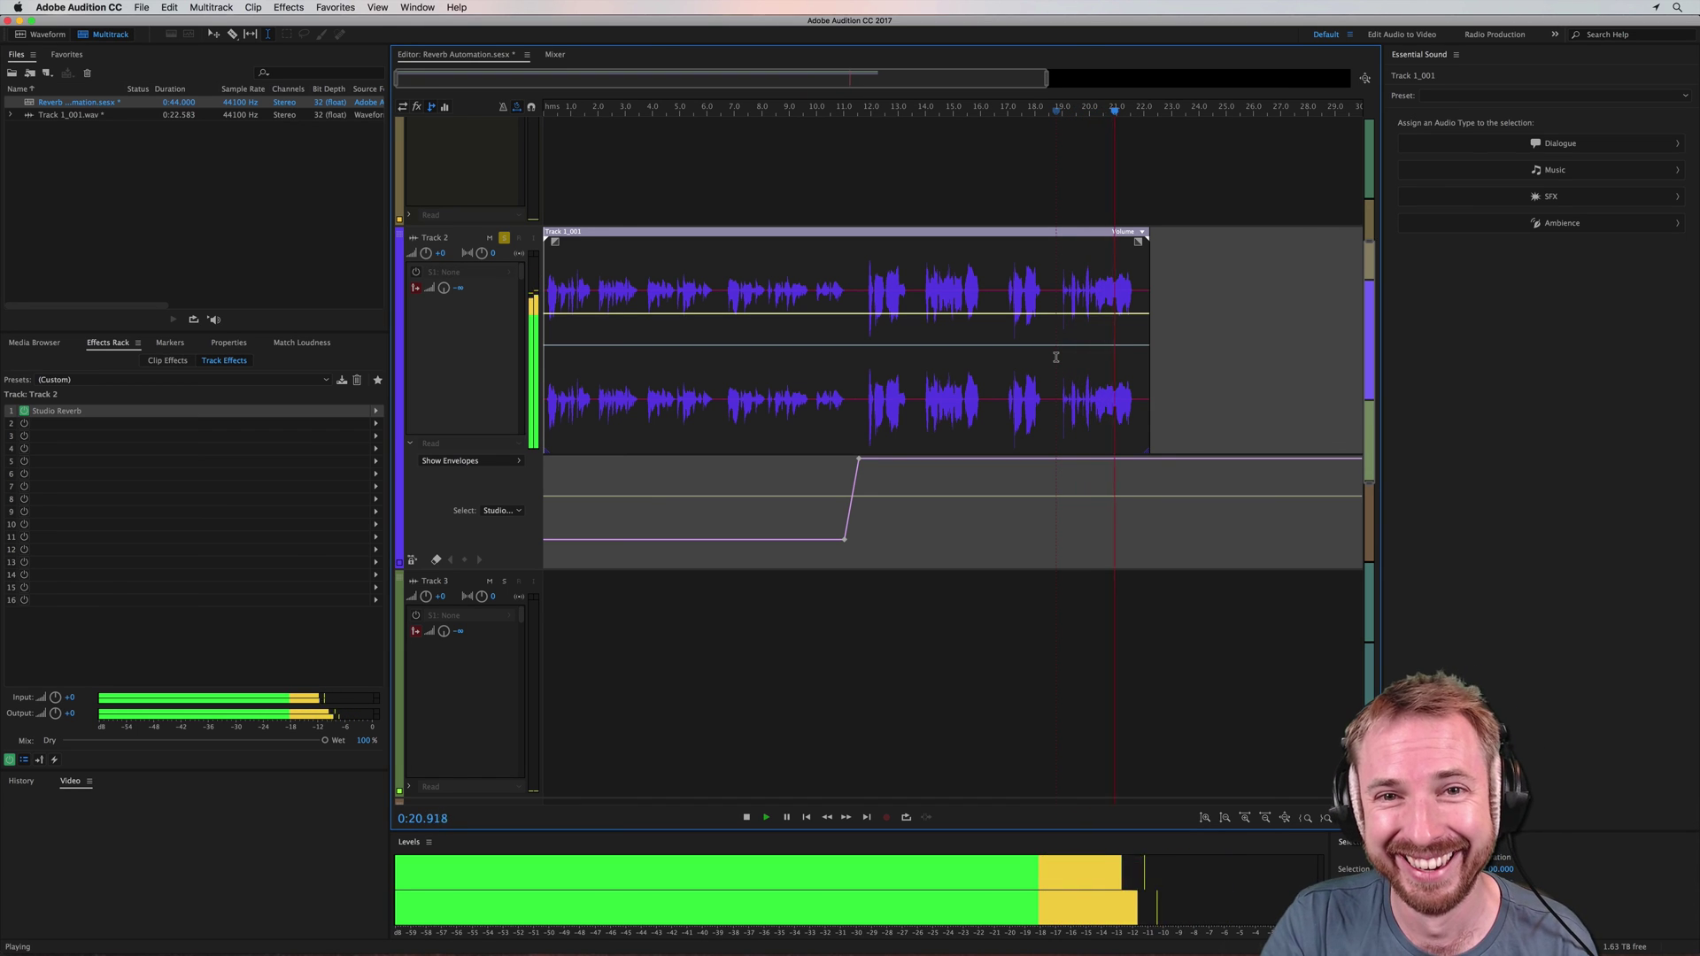
pyautogui.press('space')
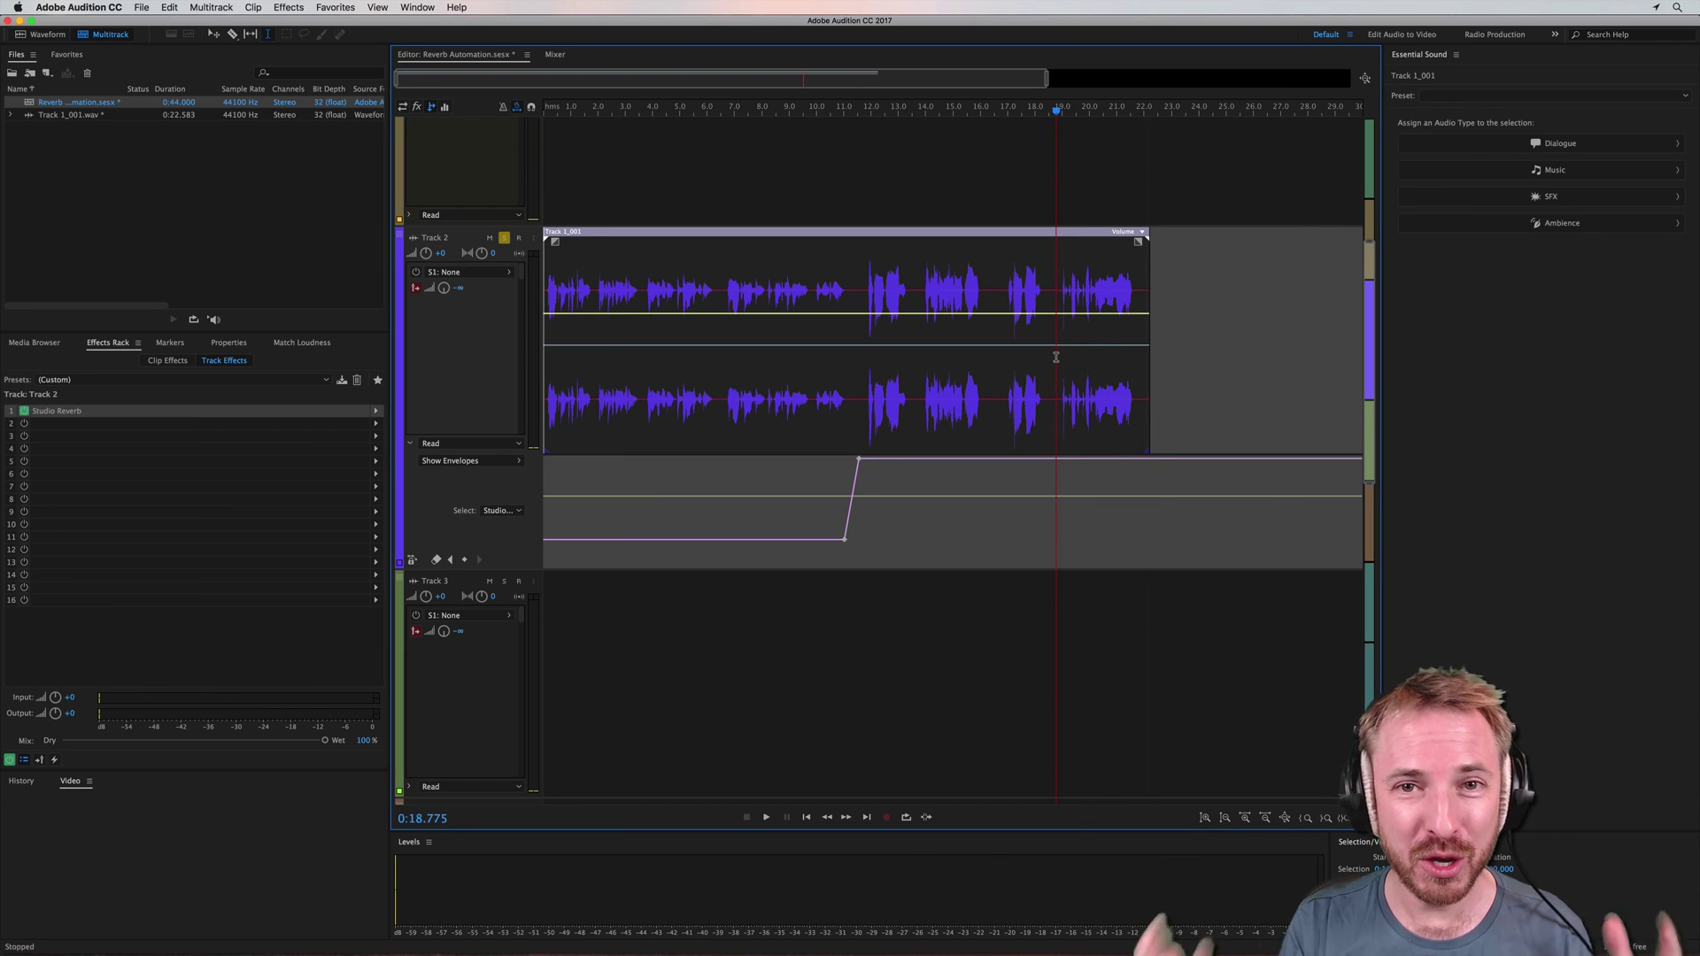